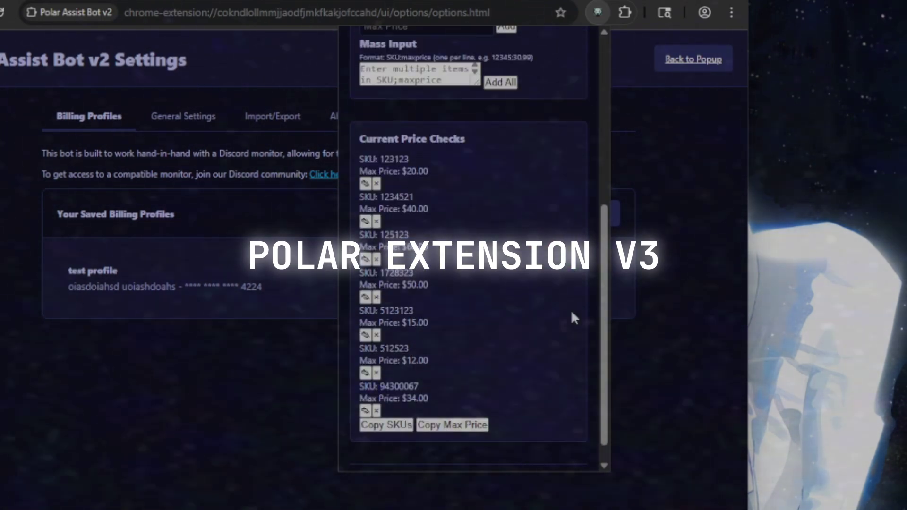
- Copy the saved price-check SKUs to the clipboard and go back to the popup's main view
{"action": "left_click", "coordinate": [396, 425]}
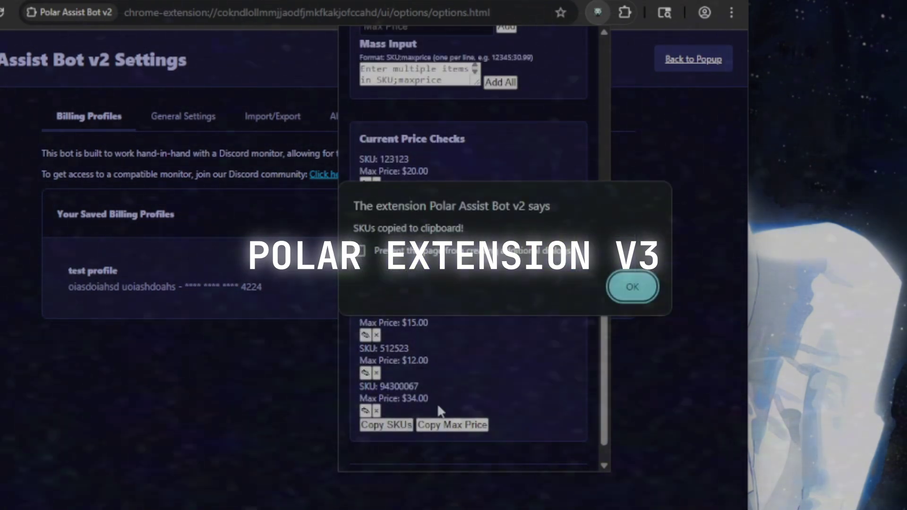
{"action": "left_click", "coordinate": [632, 287]}
{"action": "scroll", "coordinate": [524, 294], "scroll_direction": "up", "scroll_amount": 5}
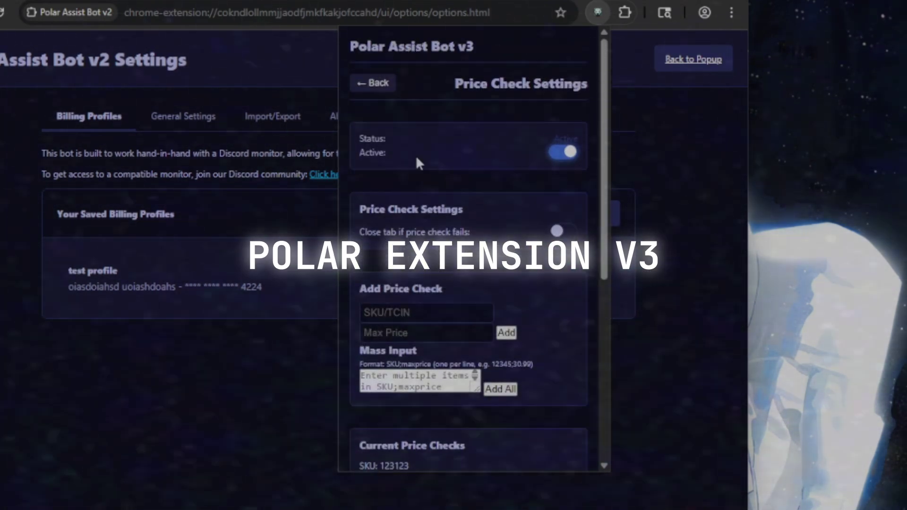
{"action": "left_click", "coordinate": [374, 83]}
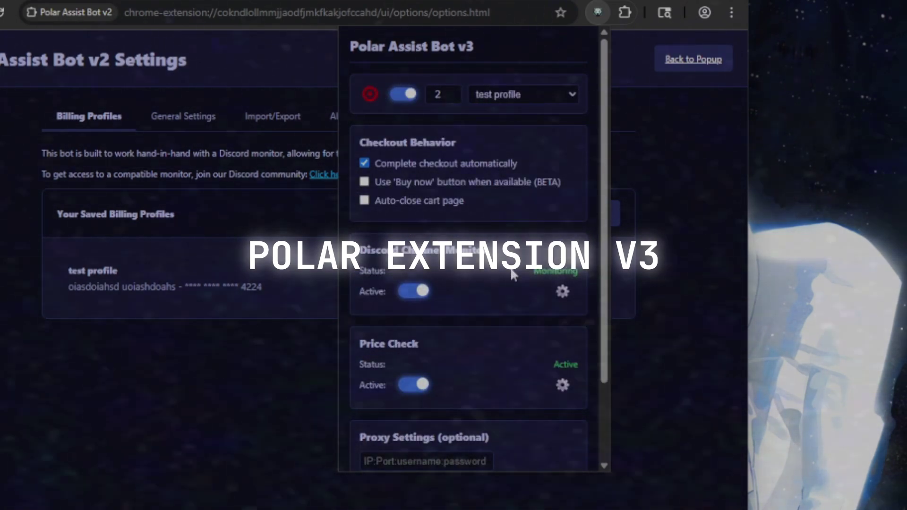
- Sign in to Target with the saved email suggestion and re-save the default address
{"action": "left_click", "coordinate": [563, 292]}
{"action": "scroll", "coordinate": [454, 288], "scroll_direction": "down", "scroll_amount": 3}
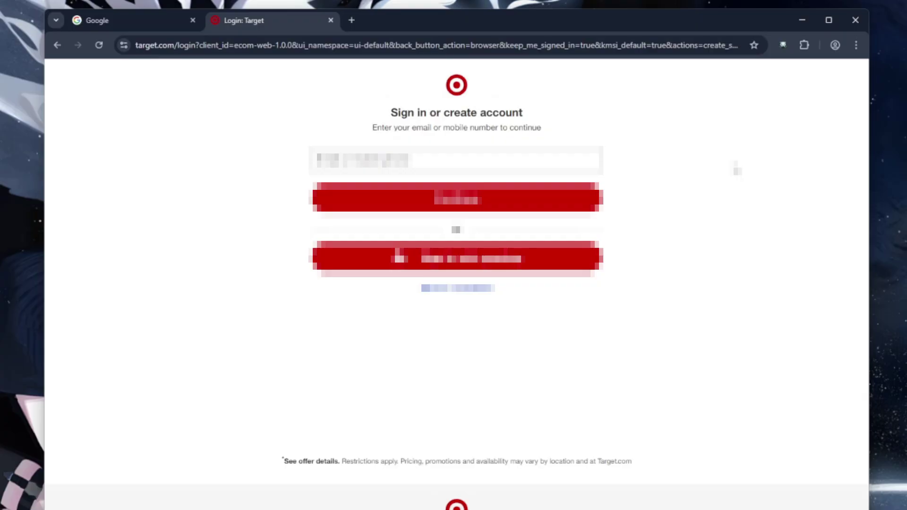
{"action": "left_click", "coordinate": [362, 160]}
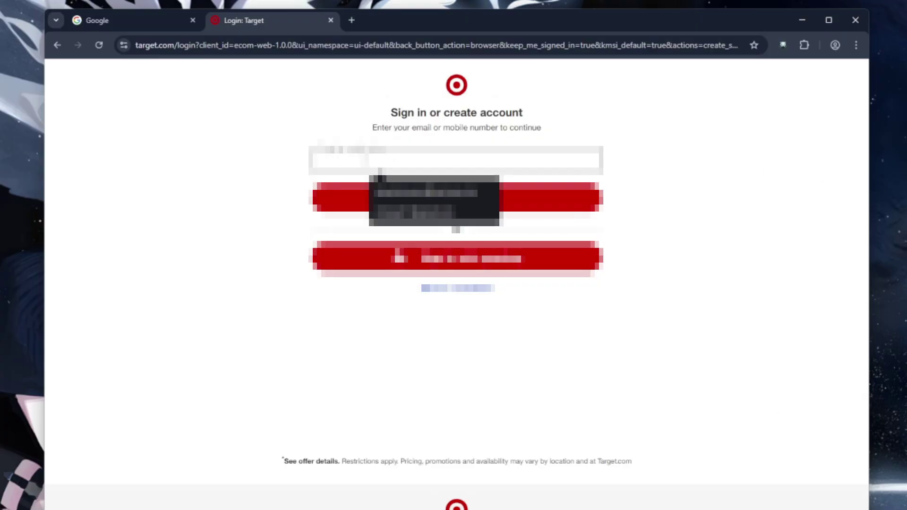
{"action": "left_click", "coordinate": [410, 195]}
{"action": "left_click", "coordinate": [409, 198]}
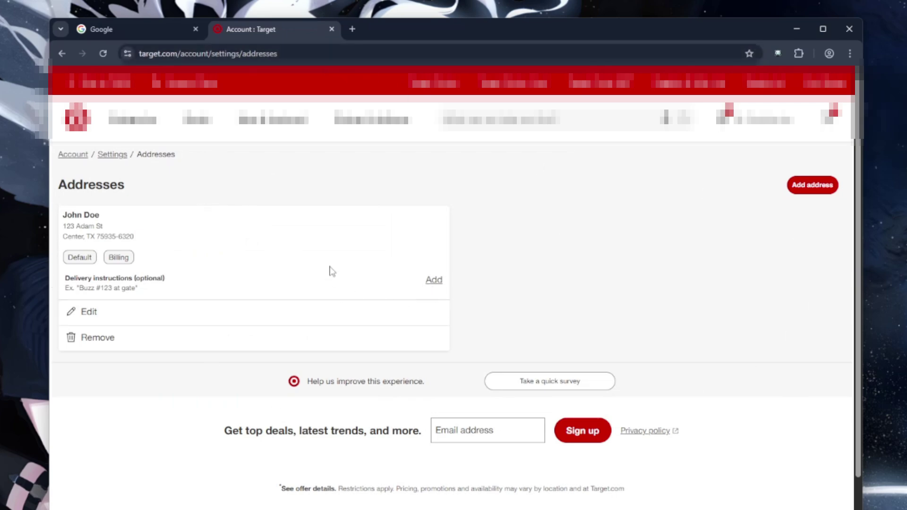
{"action": "left_click", "coordinate": [302, 312]}
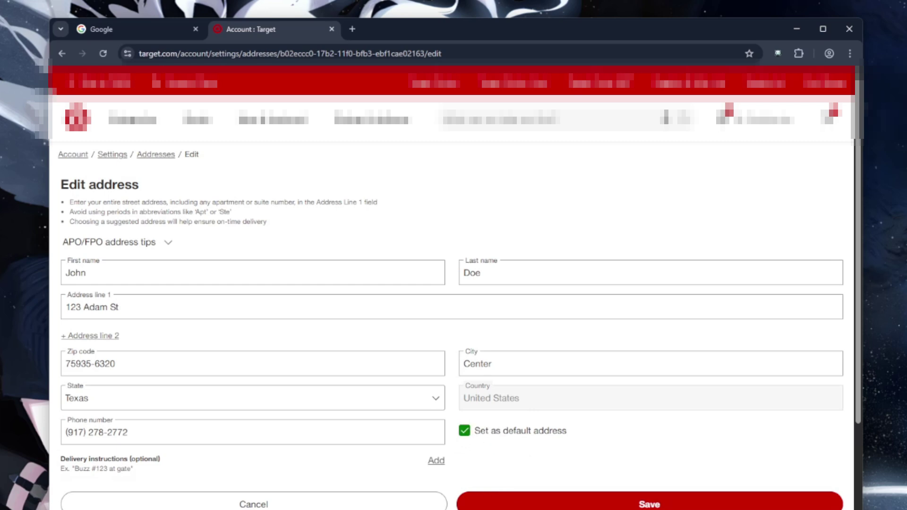
{"action": "left_click", "coordinate": [649, 503]}
- Load the account payments page, review the Visa card's edit page, then return to the list
{"action": "key", "text": "ctrl+l"}
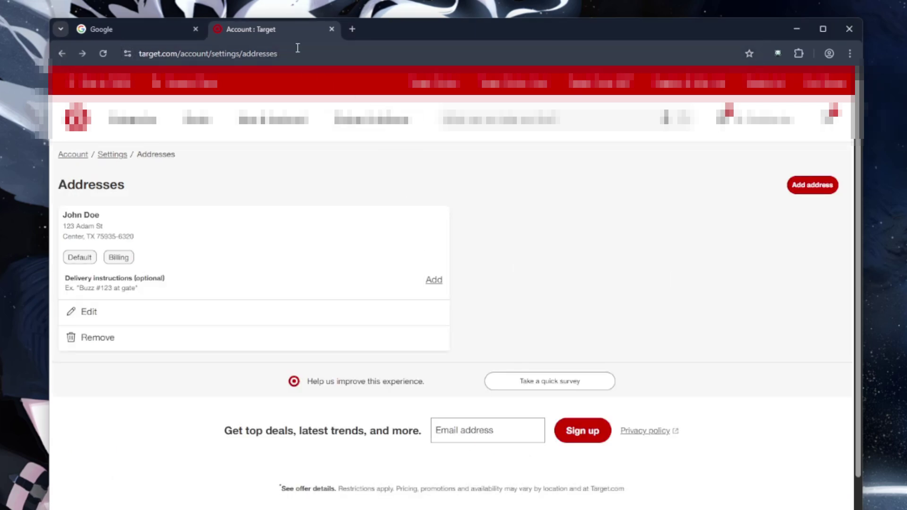
{"action": "key", "text": "ctrl+v"}
{"action": "key", "text": "Return"}
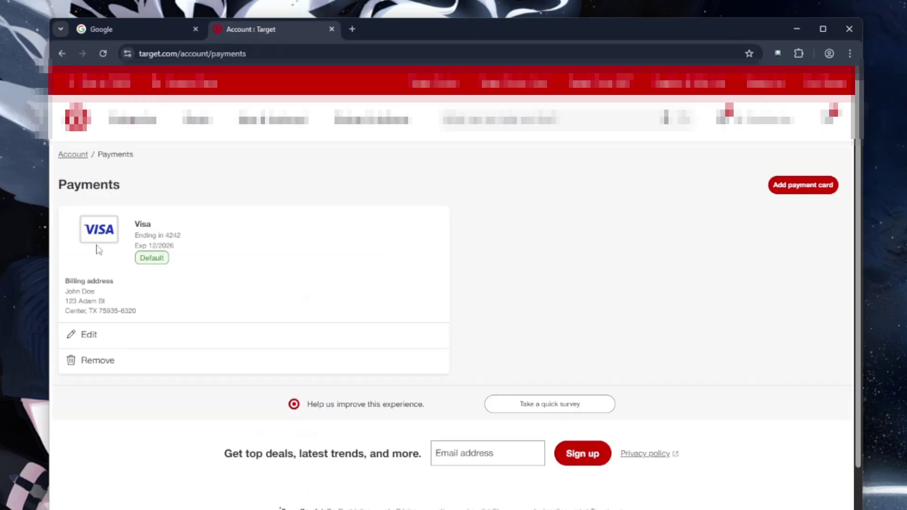
{"action": "left_click", "coordinate": [126, 333]}
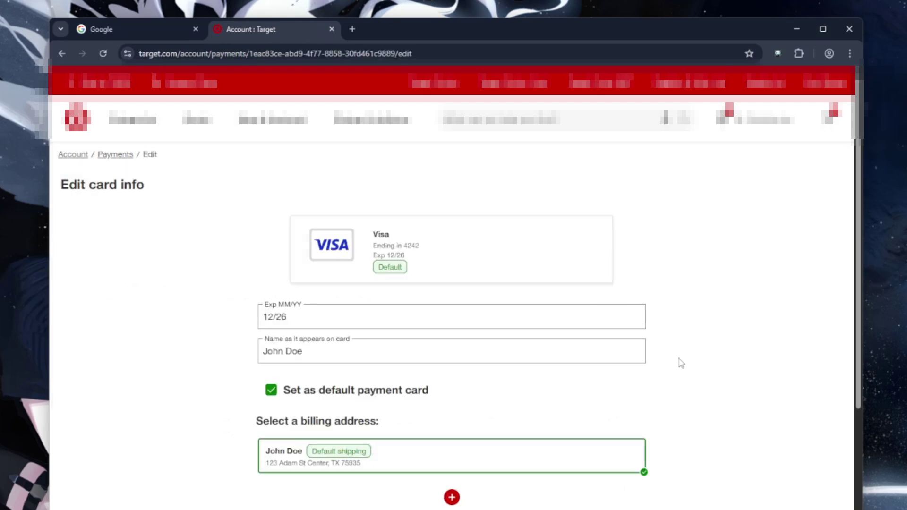
{"action": "scroll", "coordinate": [346, 480], "scroll_direction": "down", "scroll_amount": 2}
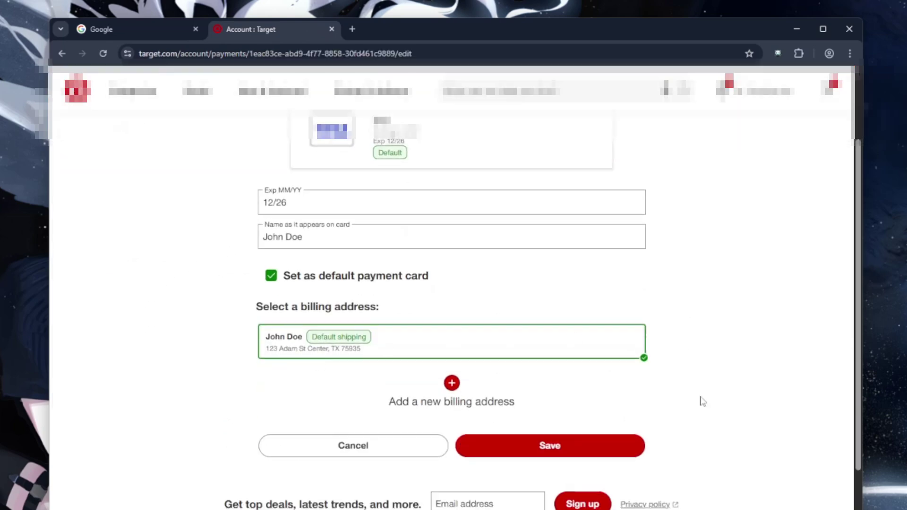
{"action": "scroll", "coordinate": [429, 480], "scroll_direction": "up", "scroll_amount": 2}
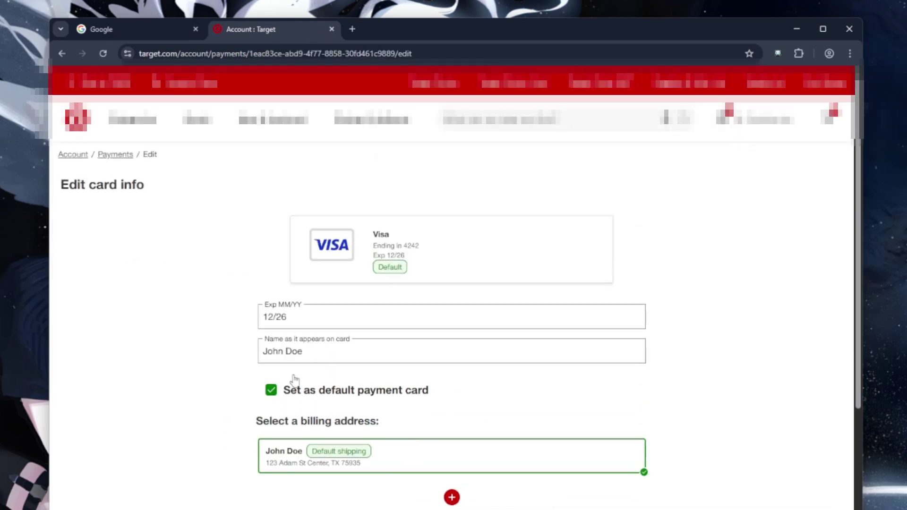
{"action": "key", "text": "alt+Left"}
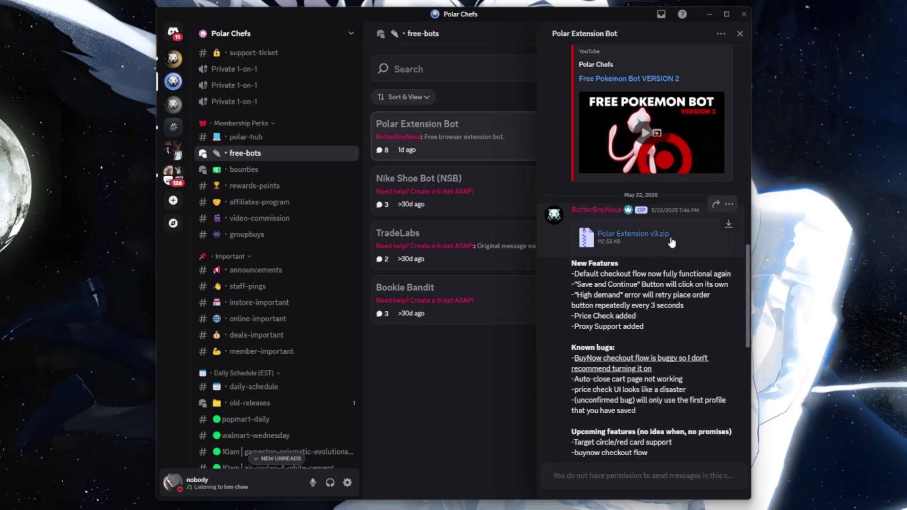
- Download Polar Extension v3.zip from Discord and start Extract All into a Polar Extension v3 desktop folder
{"action": "left_click", "coordinate": [728, 226]}
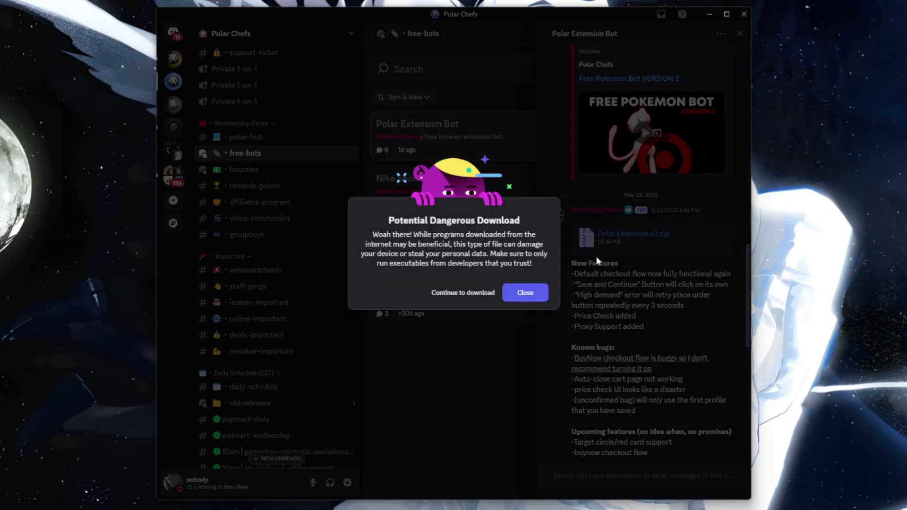
{"action": "left_click", "coordinate": [457, 293]}
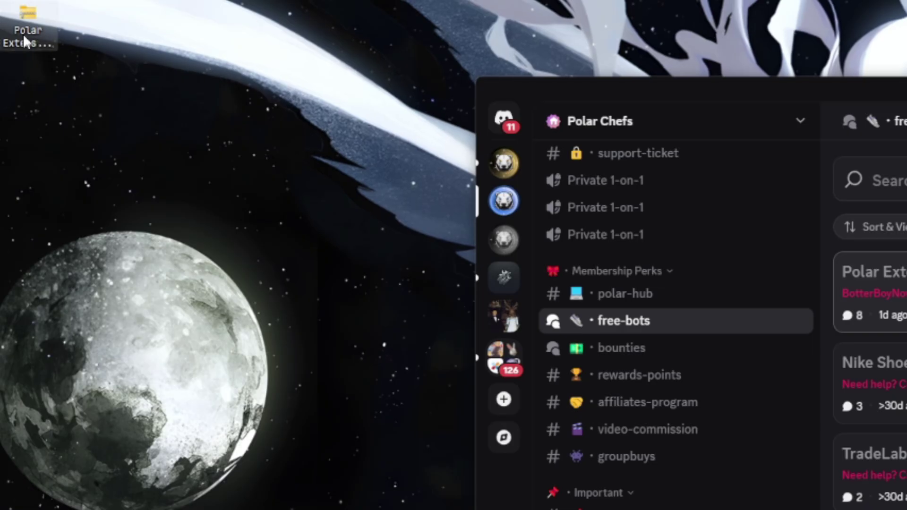
{"action": "right_click", "coordinate": [10, 14]}
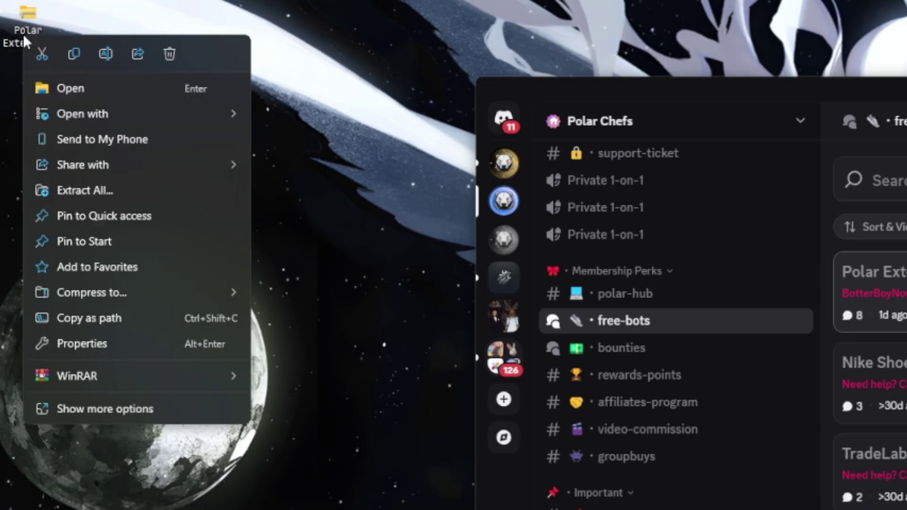
{"action": "left_click", "coordinate": [91, 189]}
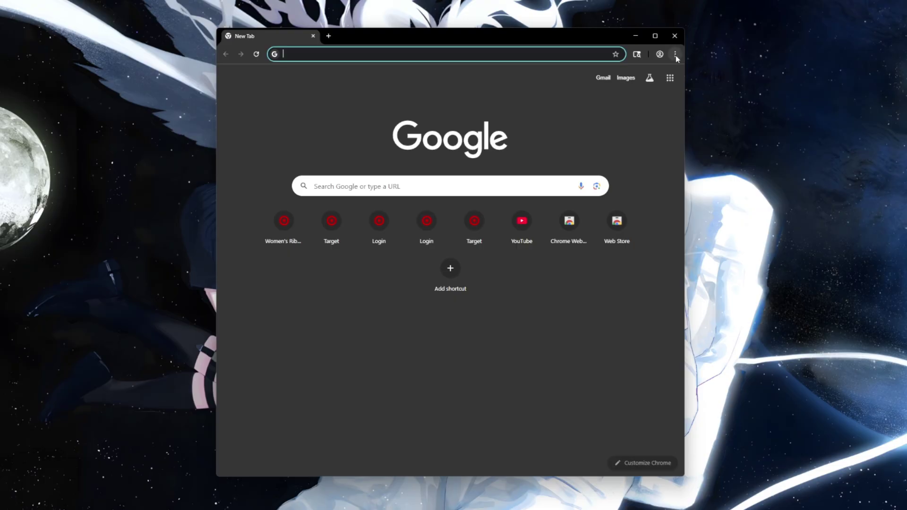
- With Developer mode on in Manage Extensions, load the Polar Extension v3 folder as an extension
{"action": "left_click", "coordinate": [676, 54]}
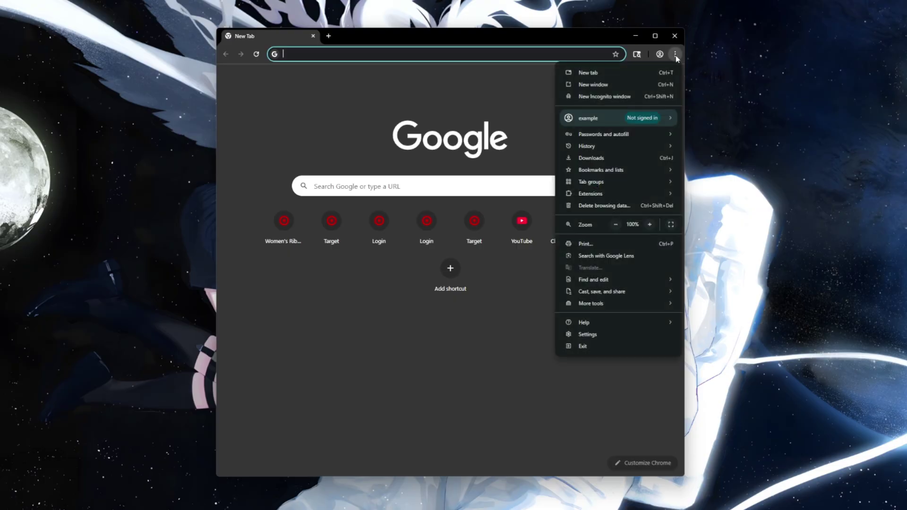
{"action": "mouse_move", "coordinate": [653, 199]}
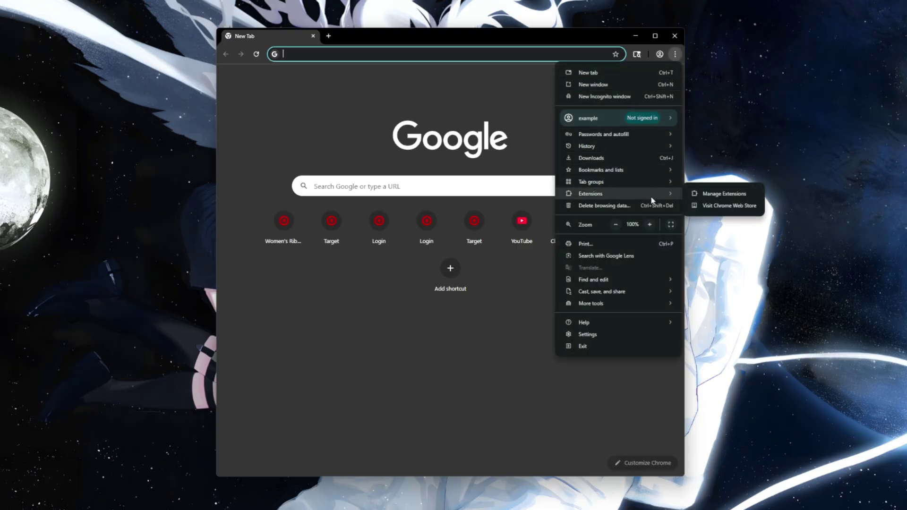
{"action": "left_click", "coordinate": [717, 198]}
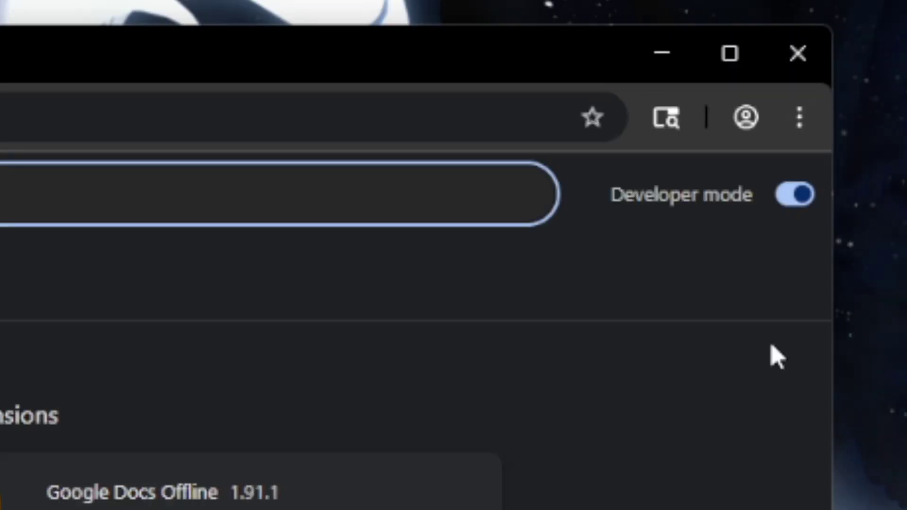
{"action": "left_click", "coordinate": [673, 76]}
{"action": "left_click", "coordinate": [673, 76]}
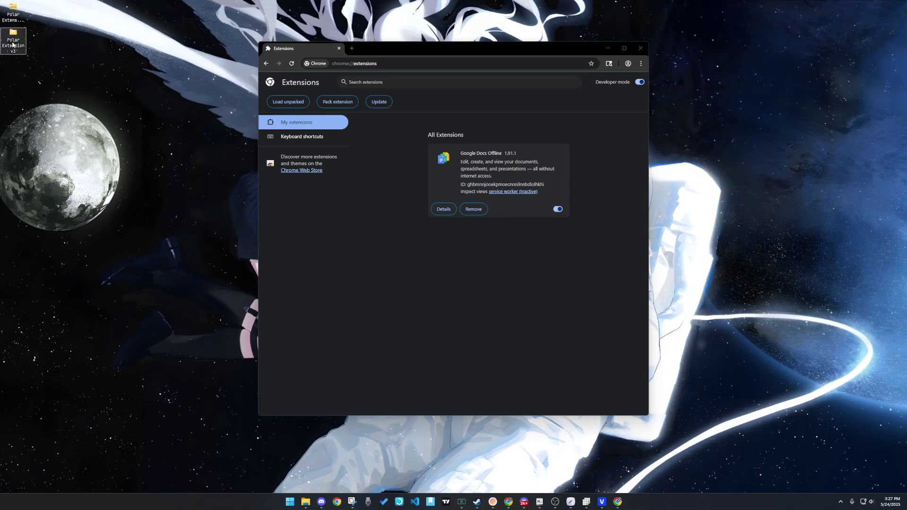
{"action": "left_click_drag", "start_coordinate": [13, 46], "coordinate": [461, 246]}
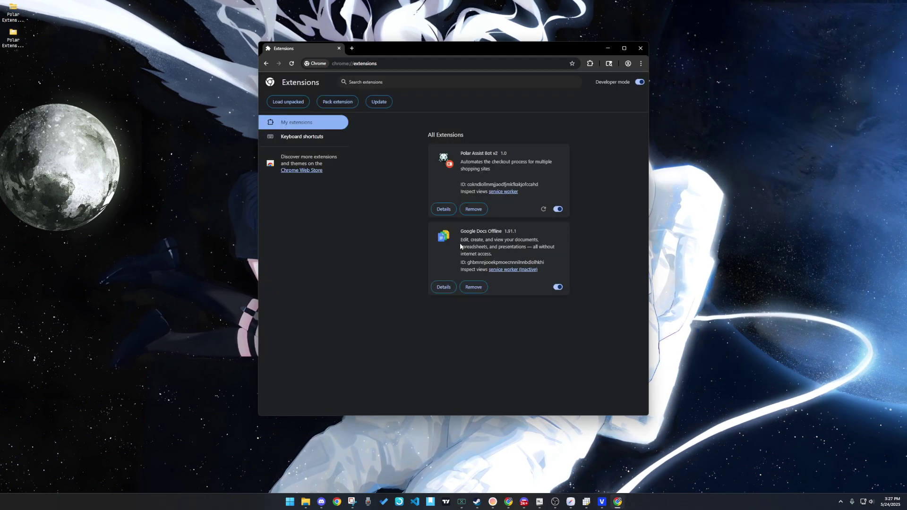
- Pin Polar Assist Bot to the toolbar and open its popup
{"action": "left_click", "coordinate": [591, 63]}
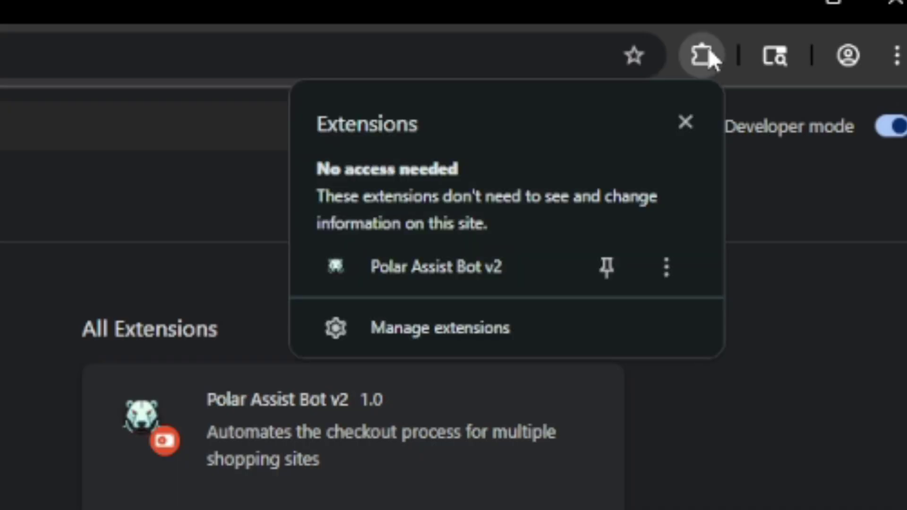
{"action": "left_click", "coordinate": [601, 279]}
{"action": "left_click", "coordinate": [653, 56]}
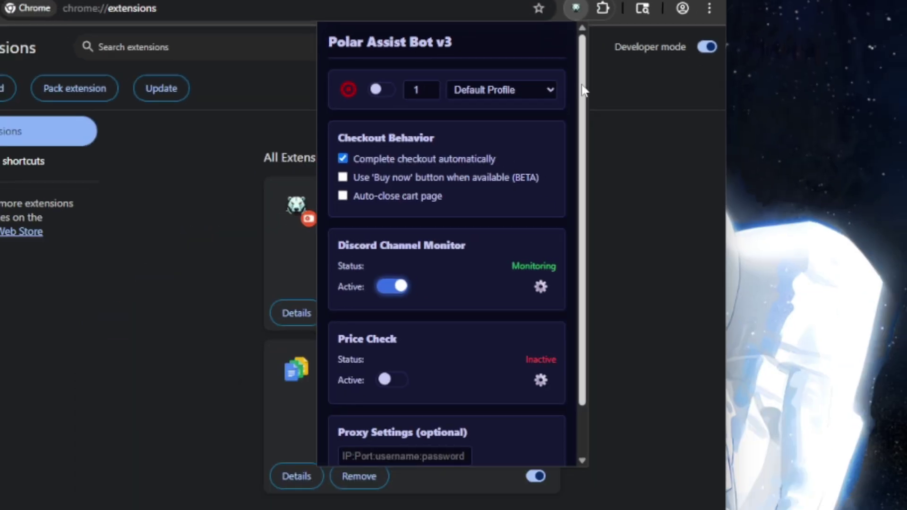
{"action": "scroll", "coordinate": [564, 226], "scroll_direction": "down", "scroll_amount": 2}
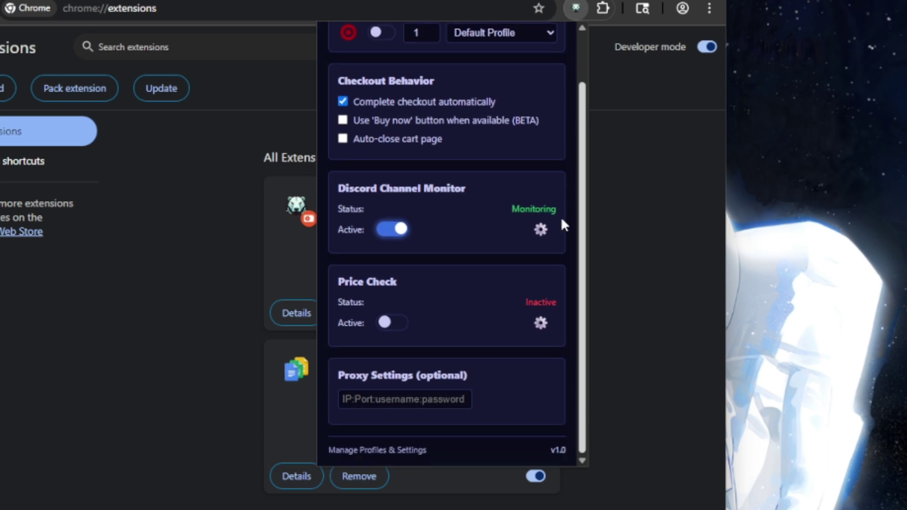
- Start a new billing profile 'test profile' and enter first name, last name, both address lines and city
{"action": "left_click", "coordinate": [390, 451]}
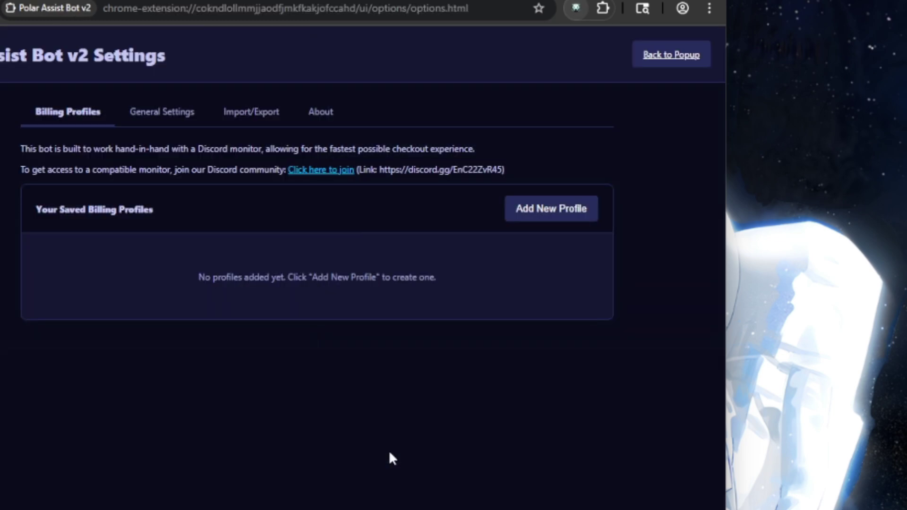
{"action": "left_click", "coordinate": [544, 217]}
{"action": "left_click", "coordinate": [266, 150]}
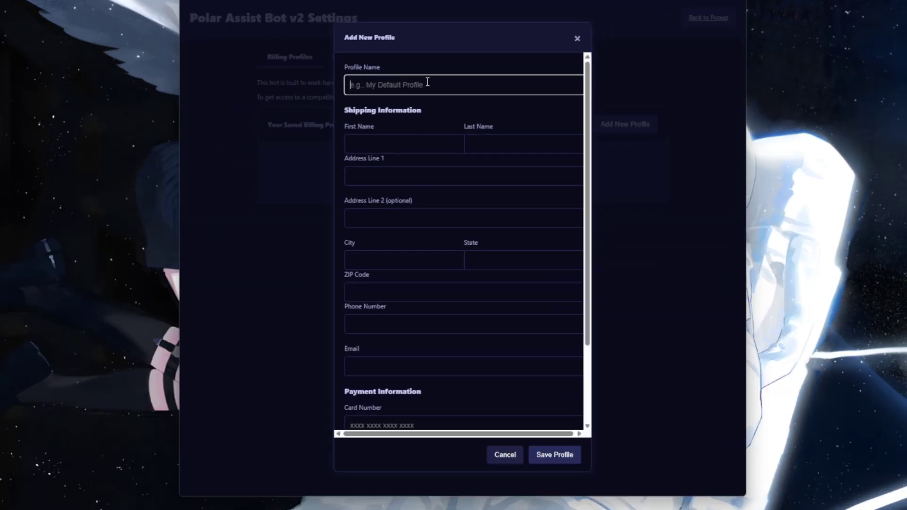
{"action": "type", "text": "test profile"}
{"action": "key", "text": "Tab"}
{"action": "type", "text": "oiasdoiahsd"}
{"action": "key", "text": "Tab"}
{"action": "type", "text": "uoiashdoahs"}
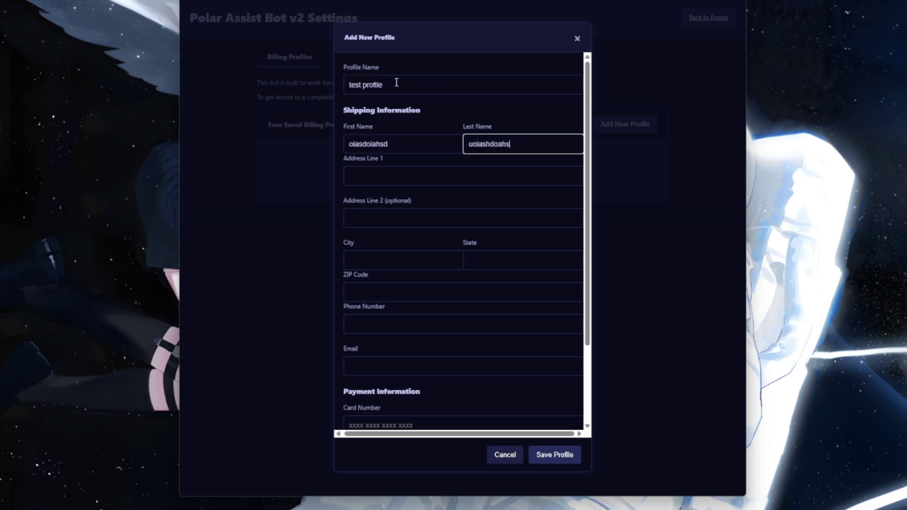
{"action": "key", "text": "Tab"}
{"action": "type", "text": "aoishdo"}
{"action": "key", "text": "Tab"}
{"action": "type", "text": "aioshdoah"}
{"action": "key", "text": "Tab"}
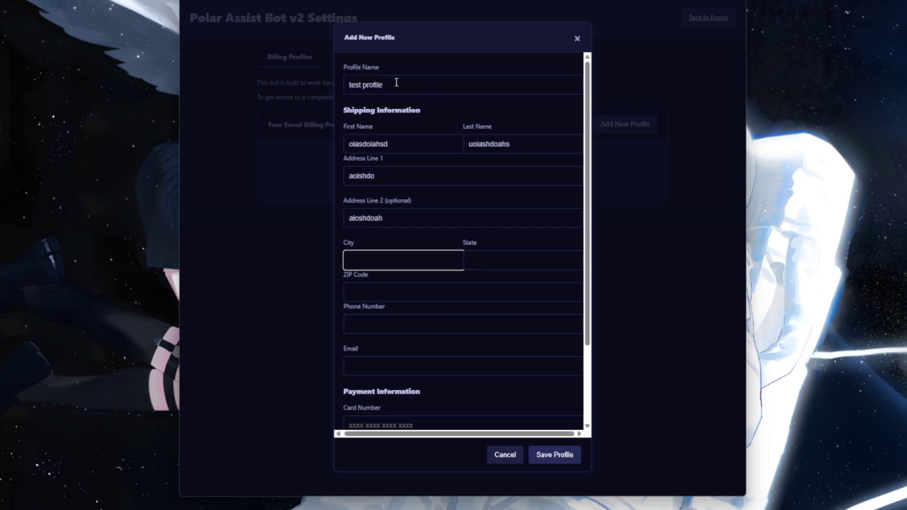
{"action": "type", "text": "ahsodhi"}
- Enter the profile's state, ZIP code, phone, e-mail, card number, expiry month 12, expiry year and CVV
{"action": "key", "text": "Tab"}
{"action": "type", "text": "asd"}
{"action": "key", "text": "Tab"}
{"action": "type", "text": "123123123"}
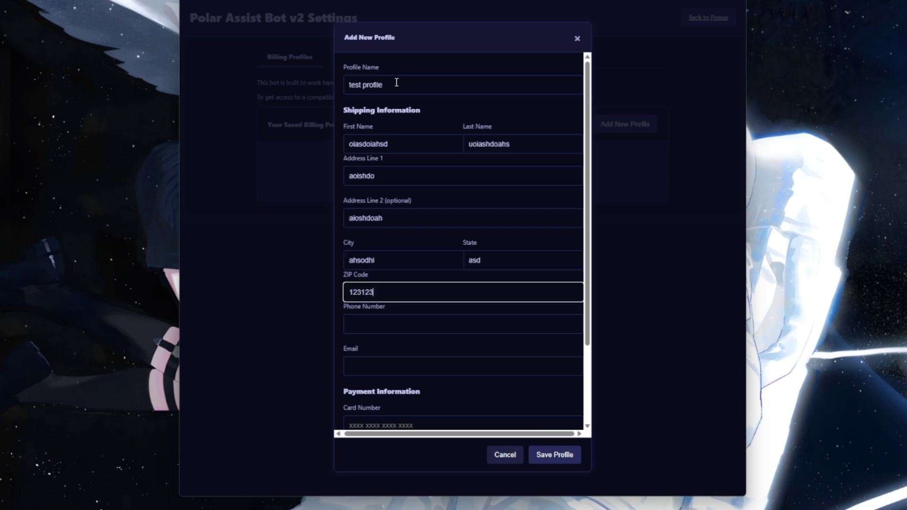
{"action": "key", "text": "Tab"}
{"action": "type", "text": "123123123"}
{"action": "key", "text": "Tab"}
{"action": "type", "text": "ashj"}
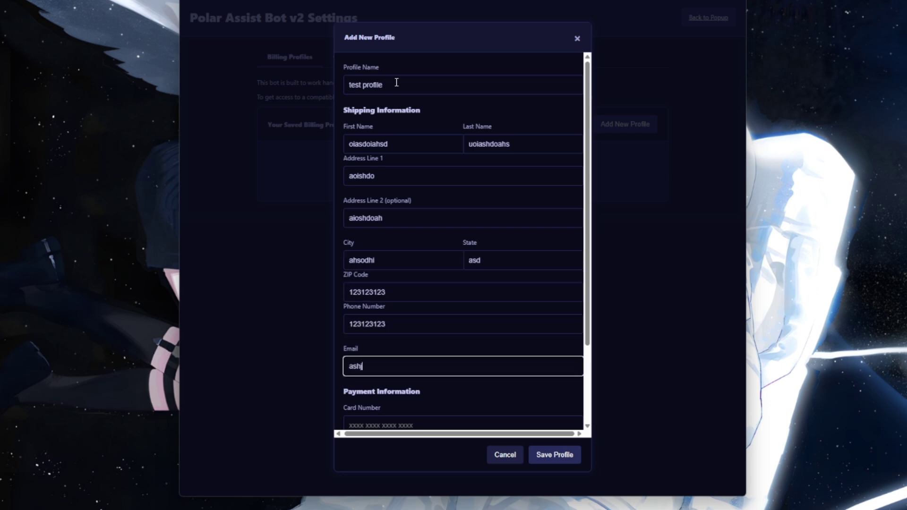
{"action": "key", "text": "Tab"}
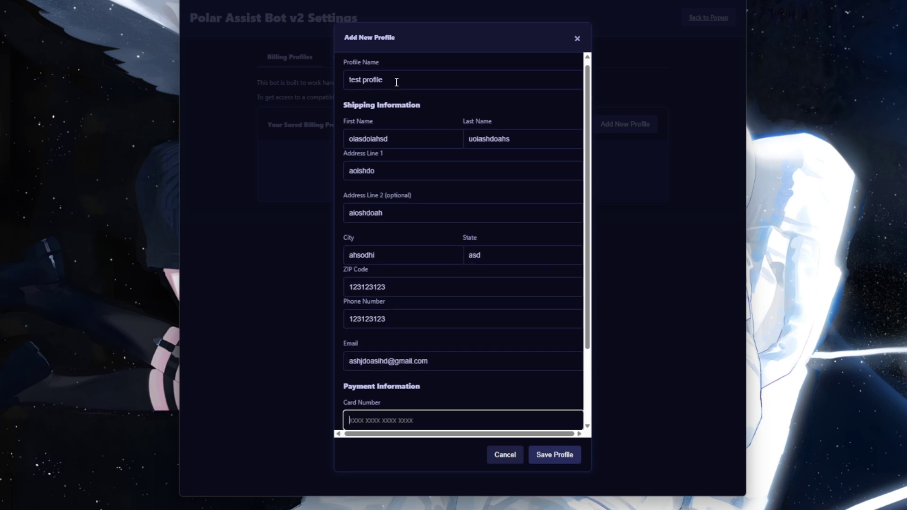
{"action": "scroll", "coordinate": [470, 322], "scroll_direction": "down", "scroll_amount": 2}
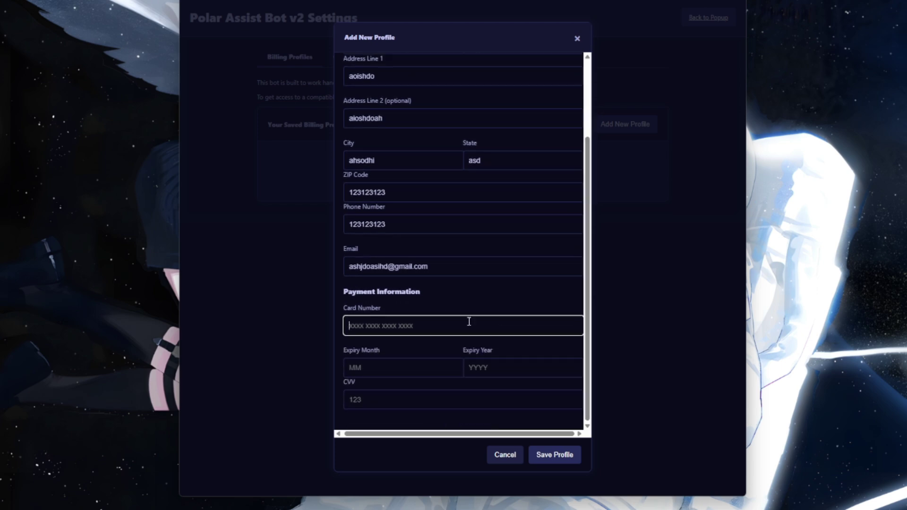
{"action": "type", "text": "42424242424224"}
{"action": "left_click", "coordinate": [415, 375]}
{"action": "type", "text": "12"}
{"action": "left_click", "coordinate": [499, 368]}
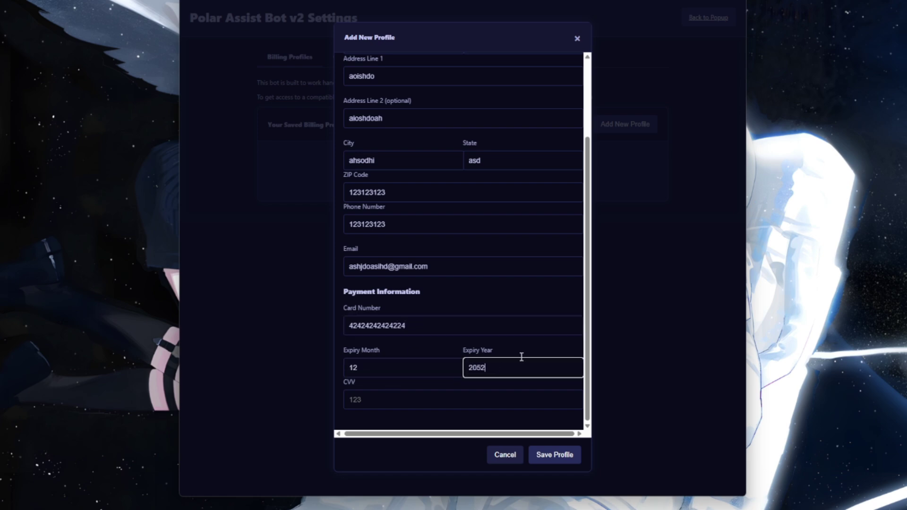
{"action": "left_click", "coordinate": [418, 401]}
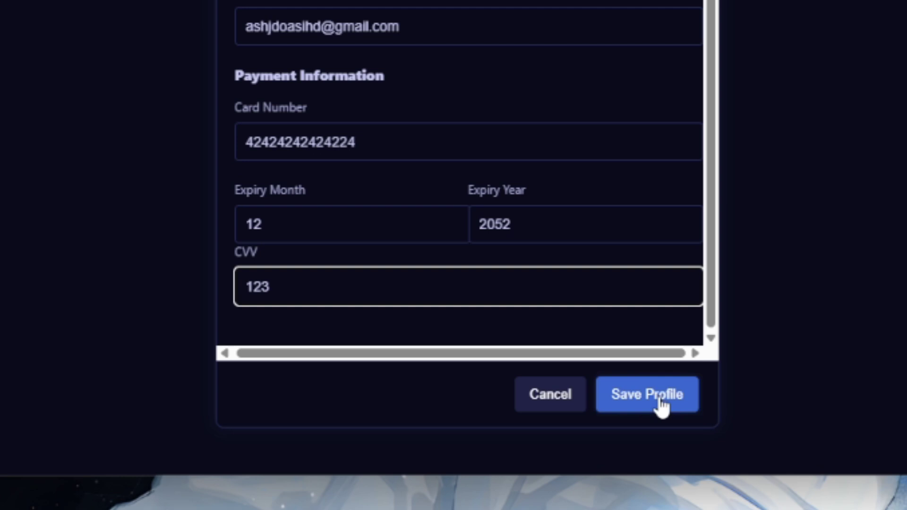
- Save the profile, select test profile for checkout, and switch the bot on
{"action": "left_click", "coordinate": [664, 404]}
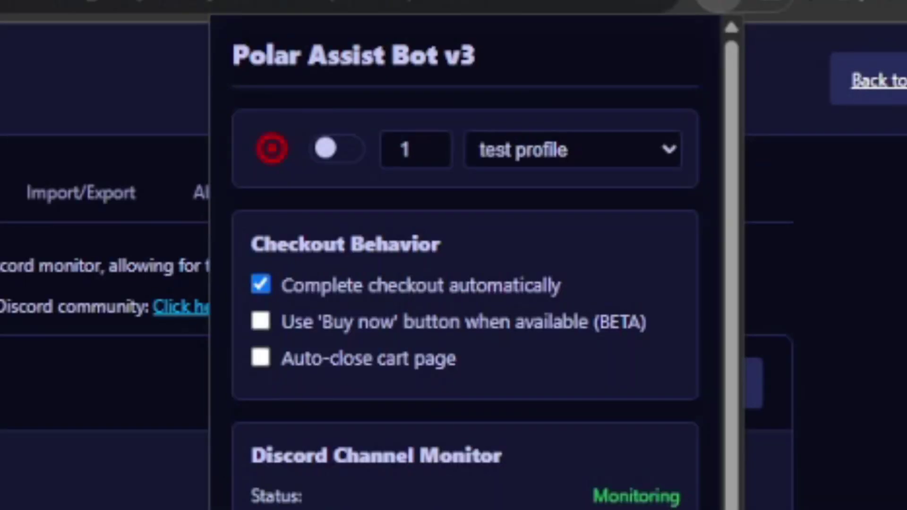
{"action": "left_click", "coordinate": [591, 163]}
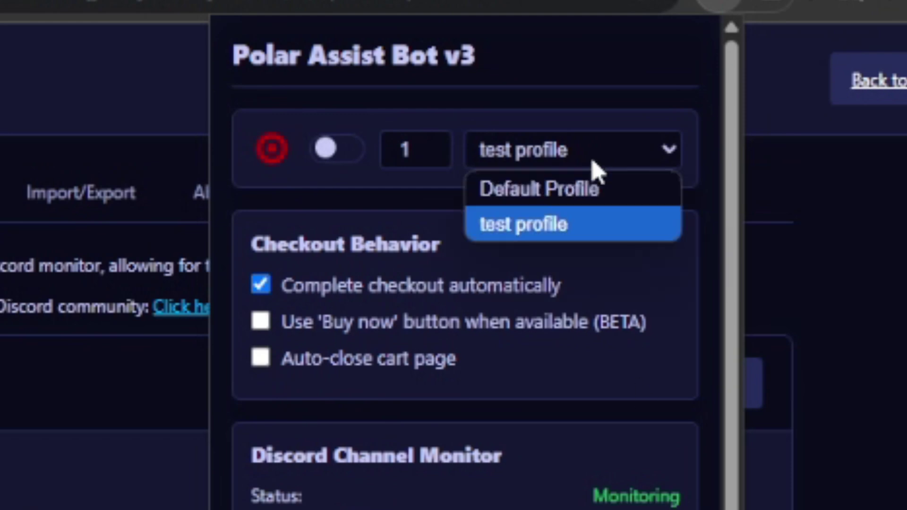
{"action": "left_click", "coordinate": [546, 236]}
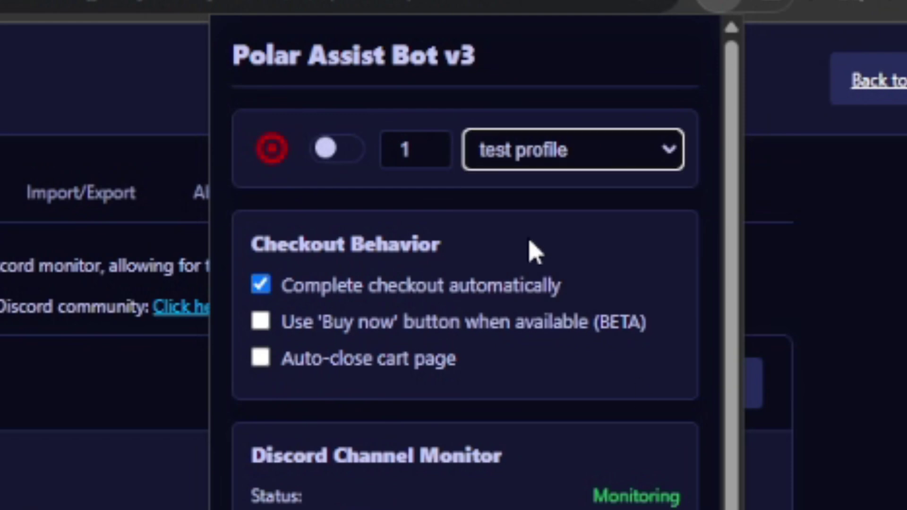
{"action": "left_click", "coordinate": [335, 150]}
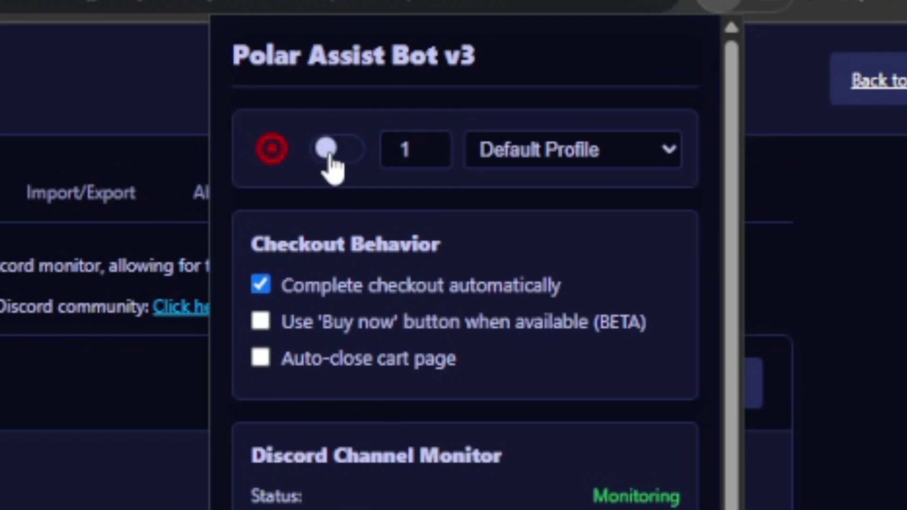
{"action": "left_click", "coordinate": [549, 154]}
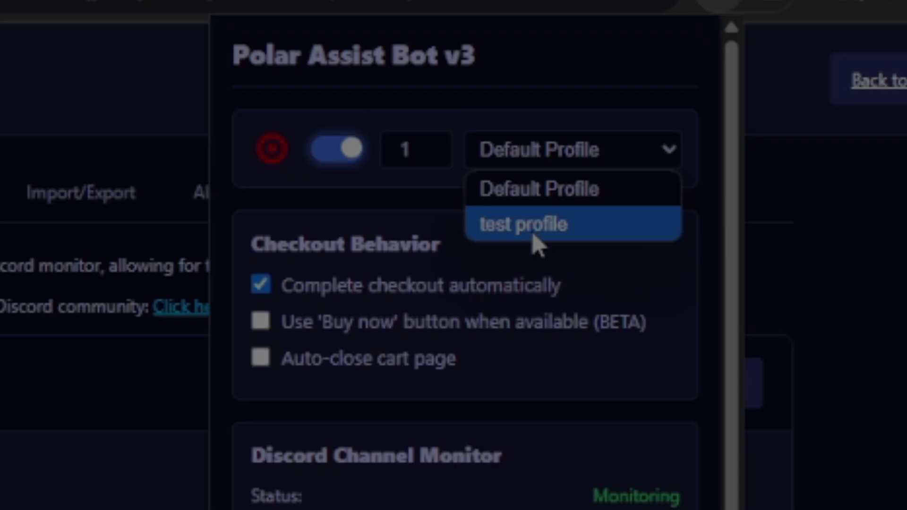
{"action": "left_click", "coordinate": [528, 236]}
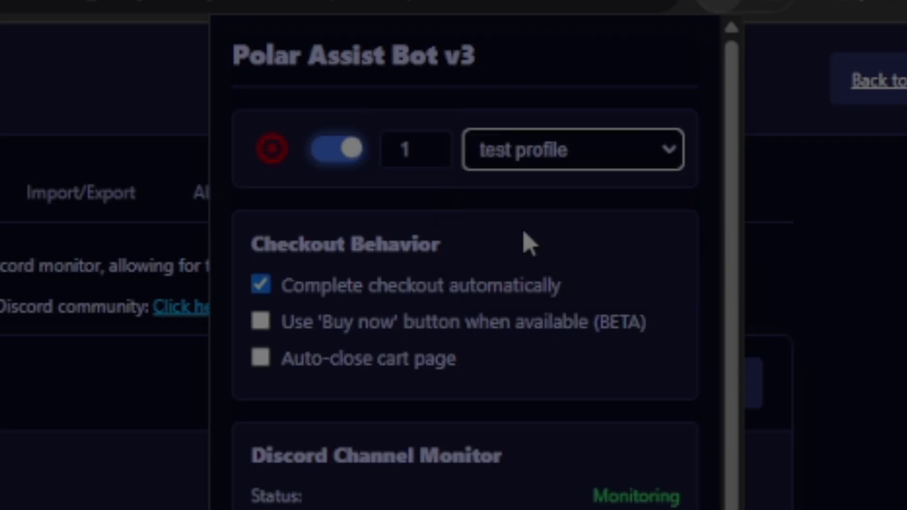
- Set the checkout quantity to 2 and open the Costway grill product page
{"action": "double_click", "coordinate": [418, 148]}
{"action": "type", "text": "2"}
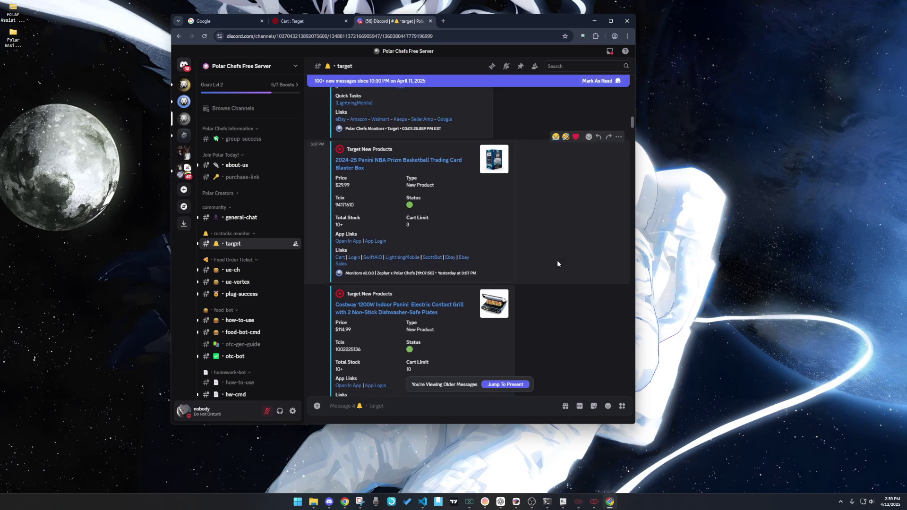
{"action": "scroll", "coordinate": [506, 227], "scroll_direction": "down", "scroll_amount": 1}
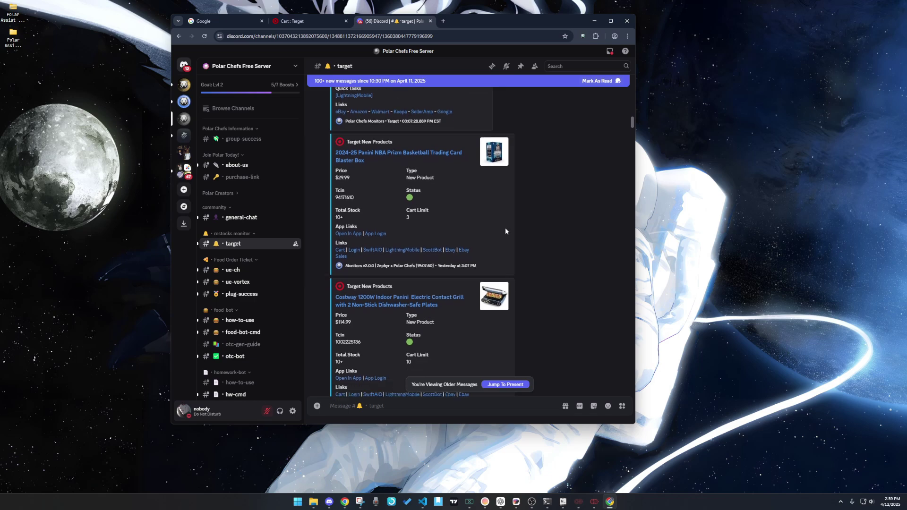
{"action": "left_click", "coordinate": [392, 274]}
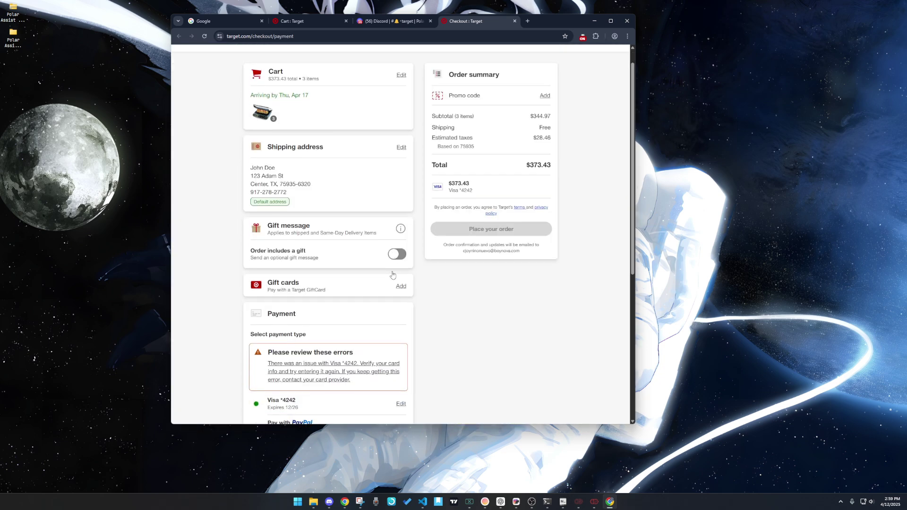
- Scroll through the Target checkout page to review the card payment error
{"action": "scroll", "coordinate": [393, 275], "scroll_direction": "down", "scroll_amount": 5}
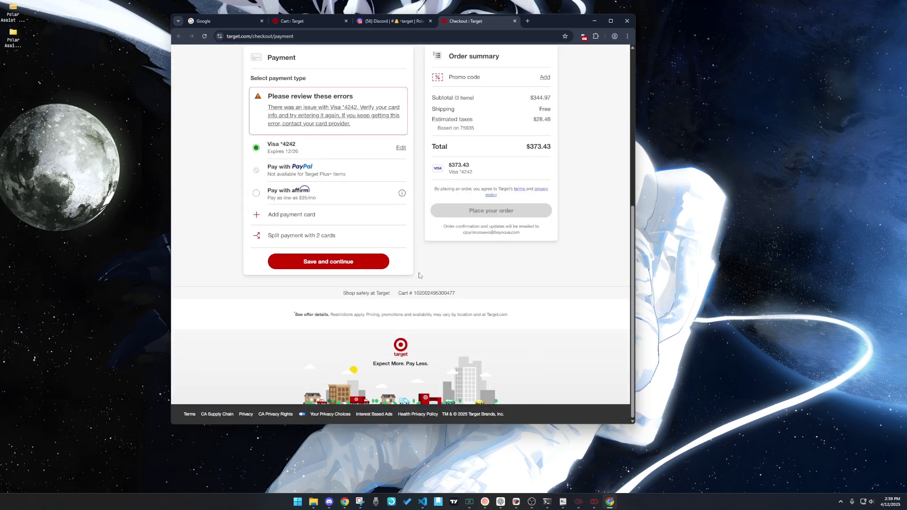
{"action": "scroll", "coordinate": [418, 274], "scroll_direction": "up", "scroll_amount": 4}
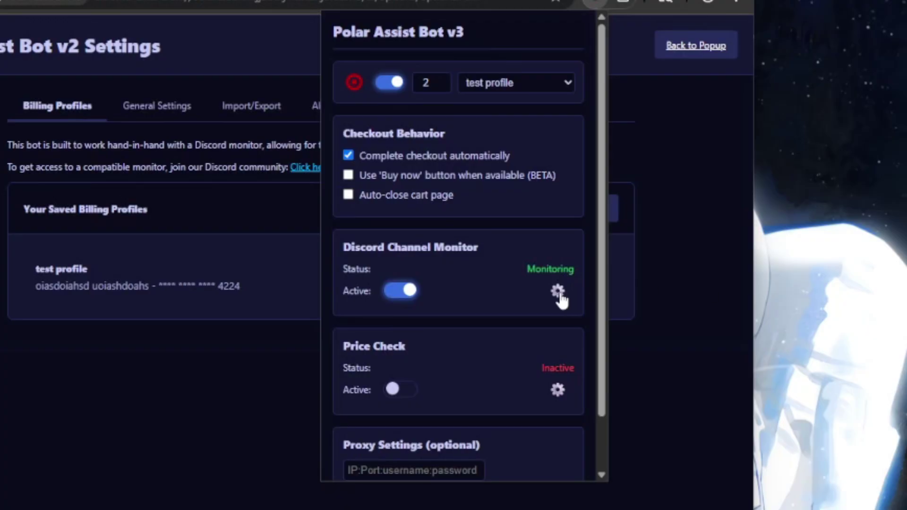
{"action": "left_click", "coordinate": [559, 291]}
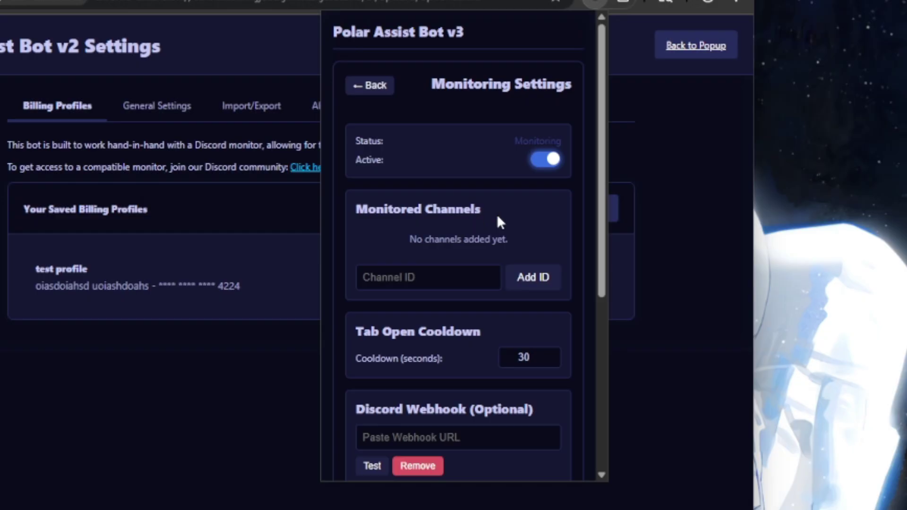
{"action": "left_click", "coordinate": [358, 88]}
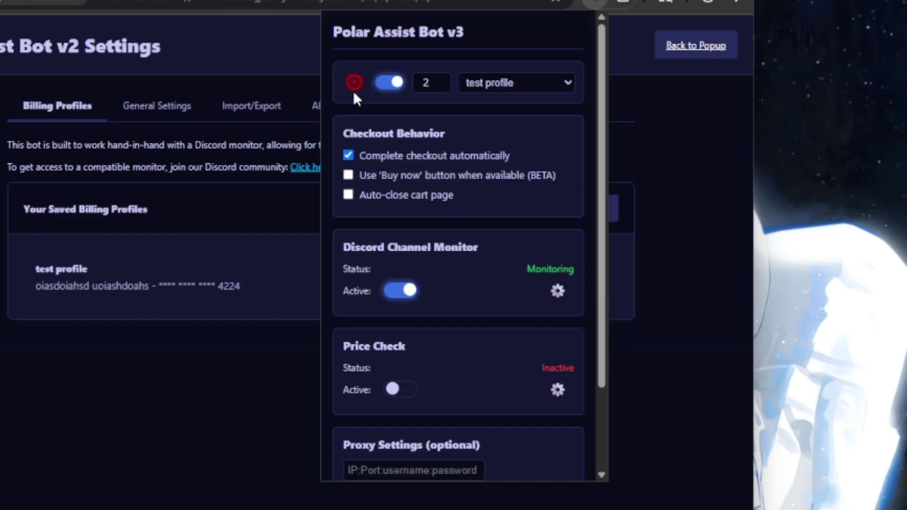
- Activate price checking and paste SKU 94300067 into the new price-check SKU field
{"action": "left_click", "coordinate": [557, 390]}
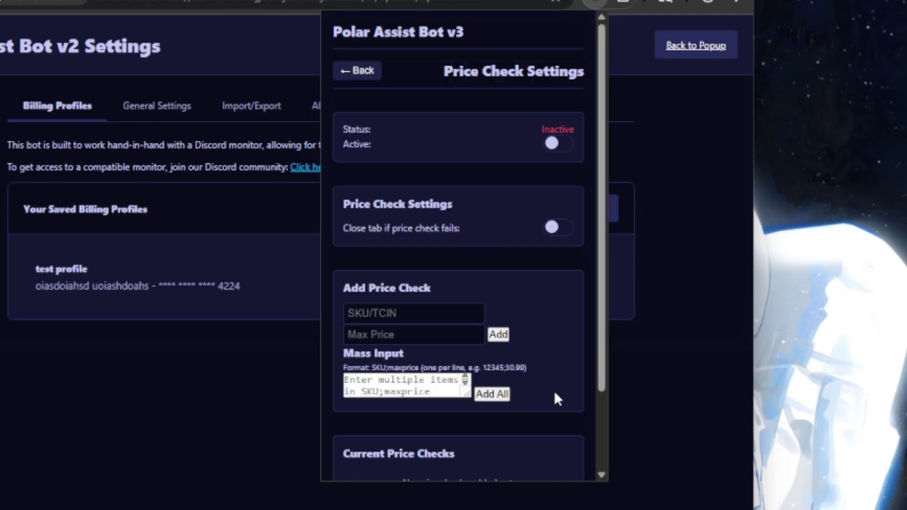
{"action": "left_click", "coordinate": [555, 153]}
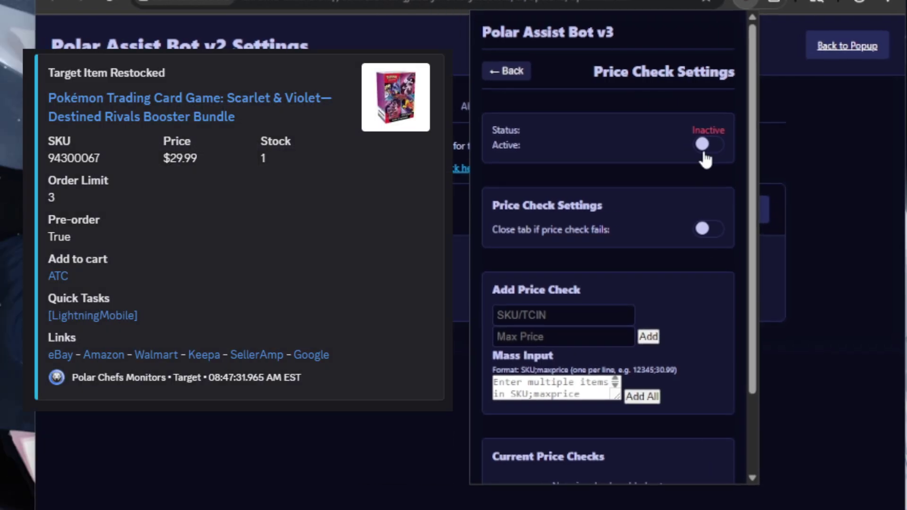
{"action": "left_click", "coordinate": [703, 152]}
{"action": "scroll", "coordinate": [682, 271], "scroll_direction": "down", "scroll_amount": 2}
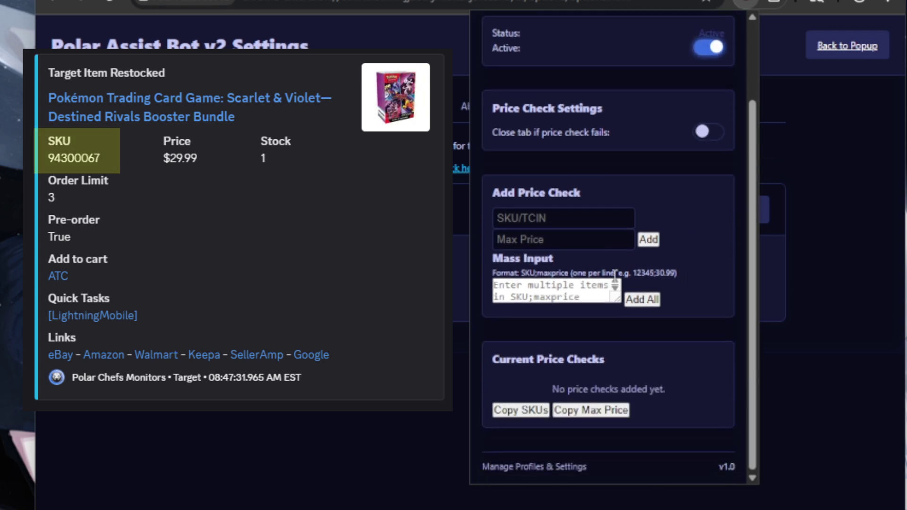
{"action": "left_click", "coordinate": [556, 221]}
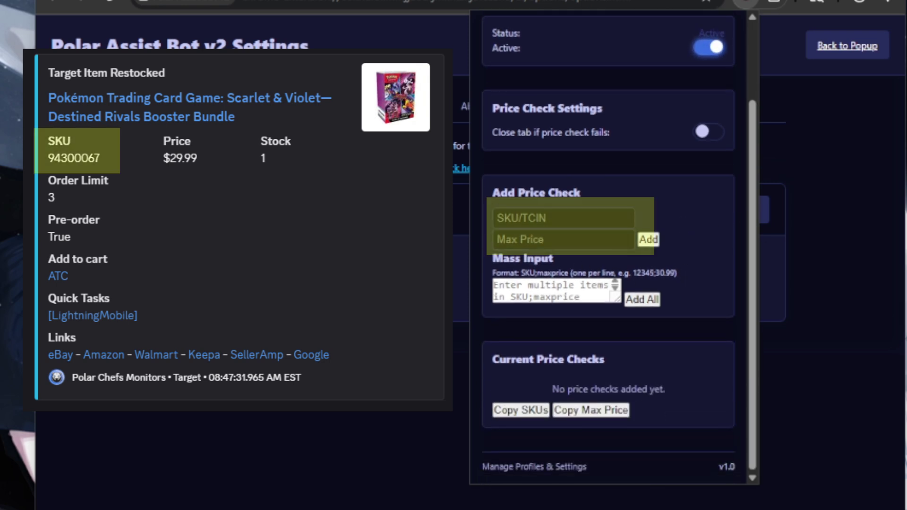
{"action": "left_click", "coordinate": [544, 218]}
{"action": "type", "text": "94300067"}
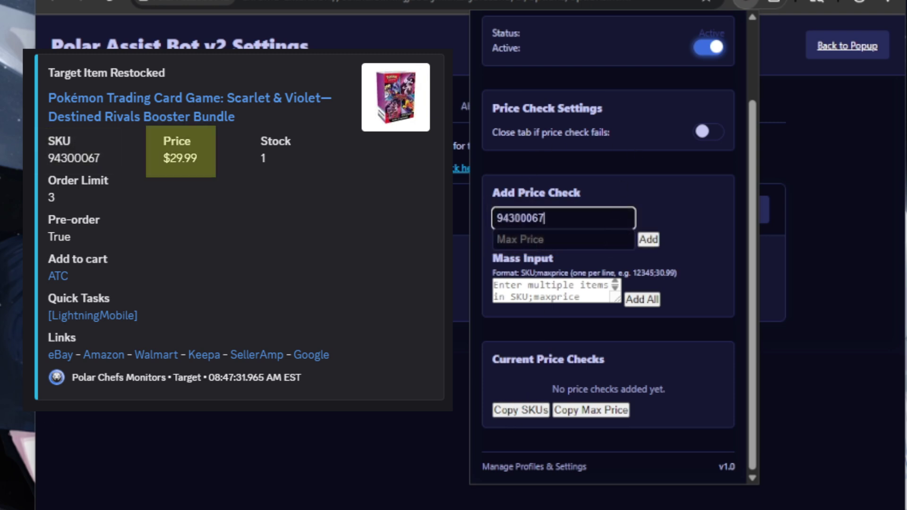
- Give SKU 94300067 a maximum price of 34 and add it to the current price checks
{"action": "left_click", "coordinate": [544, 240]}
{"action": "type", "text": "34"}
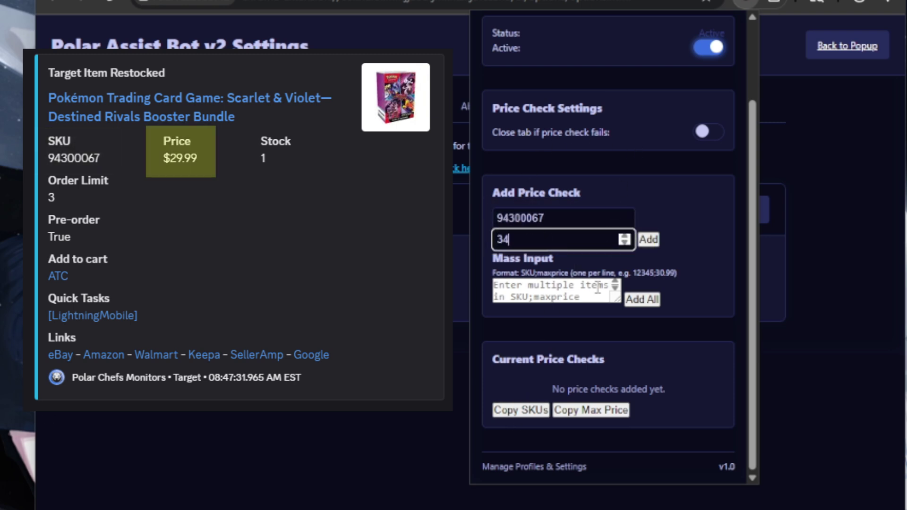
{"action": "left_click", "coordinate": [651, 240]}
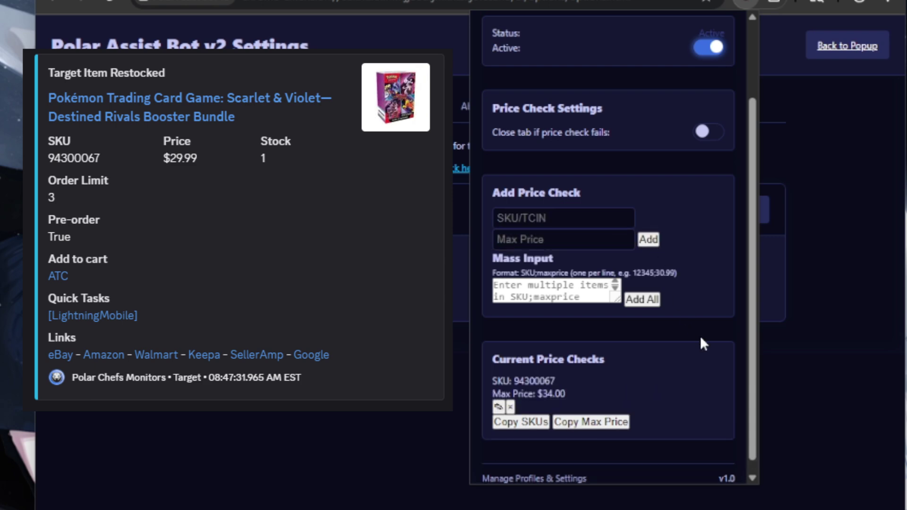
{"action": "scroll", "coordinate": [700, 338], "scroll_direction": "down", "scroll_amount": 1}
{"action": "left_click_drag", "start_coordinate": [490, 347], "coordinate": [600, 376]}
- Paste the SKU;maxprice list into Mass Input, add them all, and dismiss the confirmation
{"action": "left_click", "coordinate": [600, 375]}
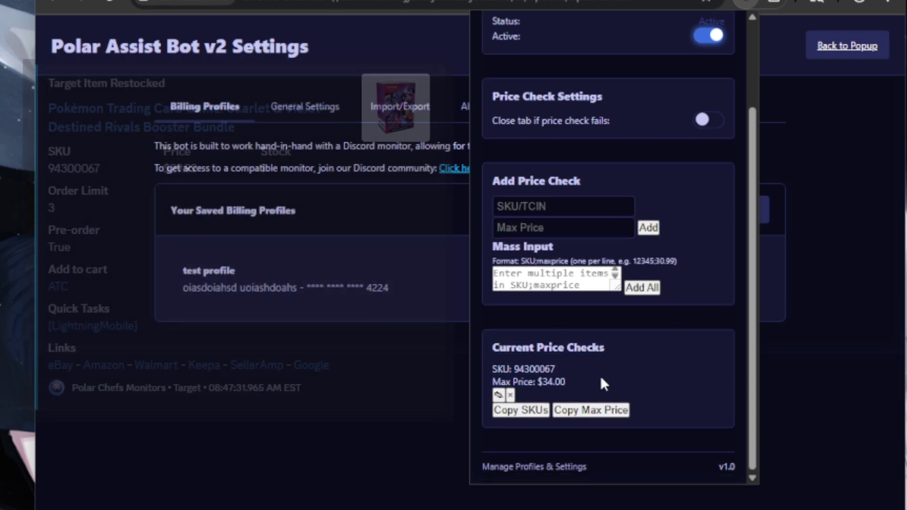
{"action": "left_click", "coordinate": [531, 283]}
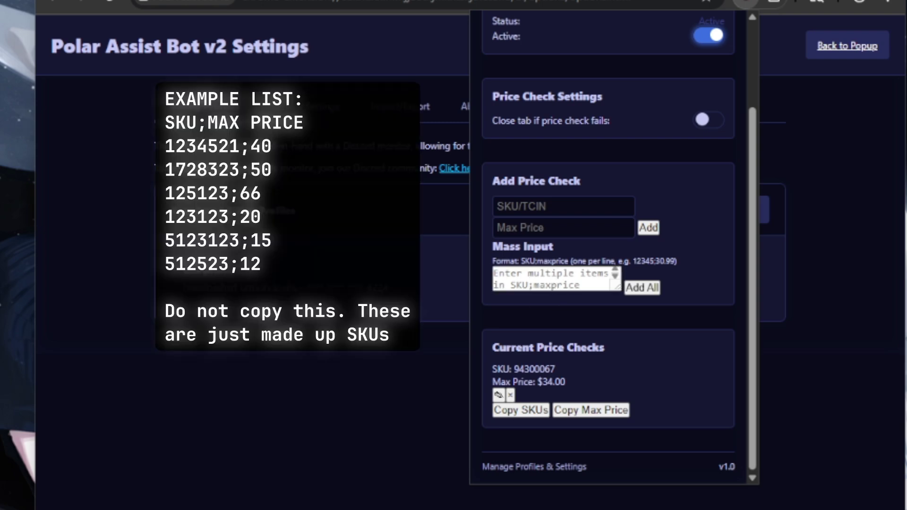
{"action": "left_click", "coordinate": [555, 284]}
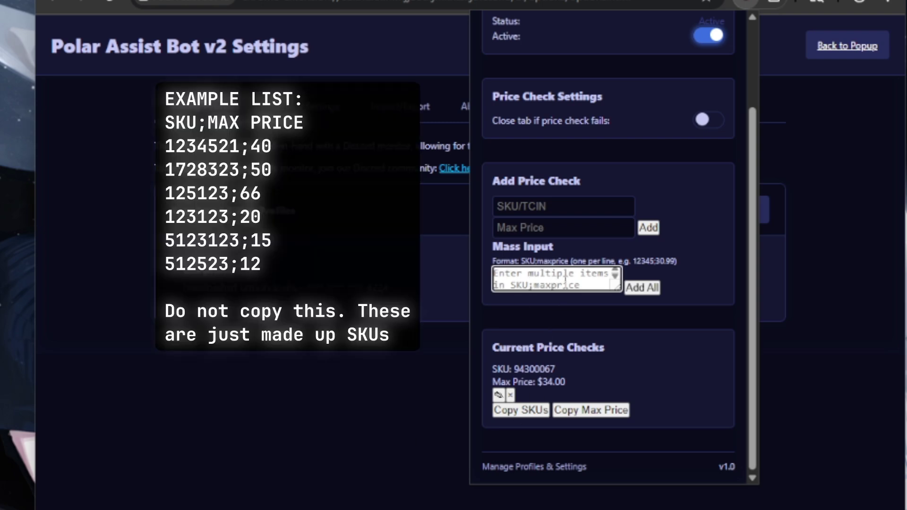
{"action": "type", "text": "1234521;40 1728323;50 125123;66 123123;20 5123123;15 512523;12"}
{"action": "scroll", "coordinate": [554, 284], "scroll_direction": "up", "scroll_amount": 3}
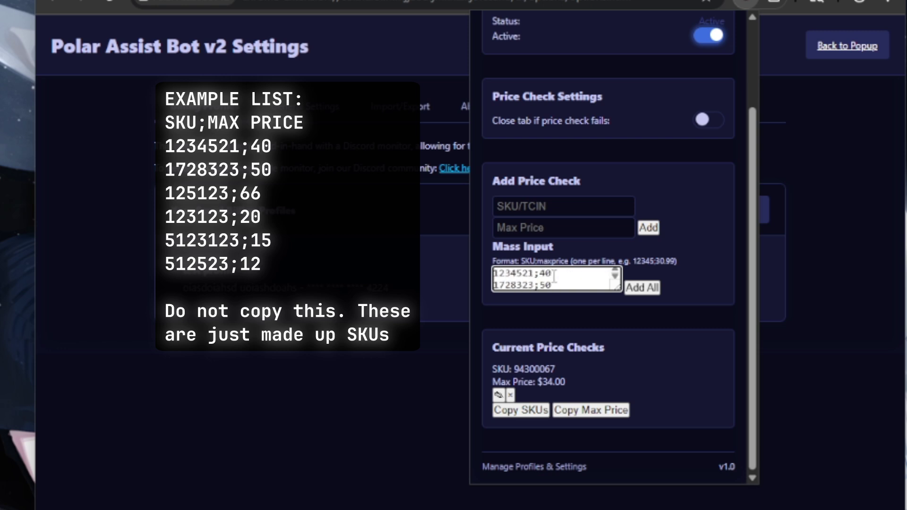
{"action": "left_click", "coordinate": [650, 291]}
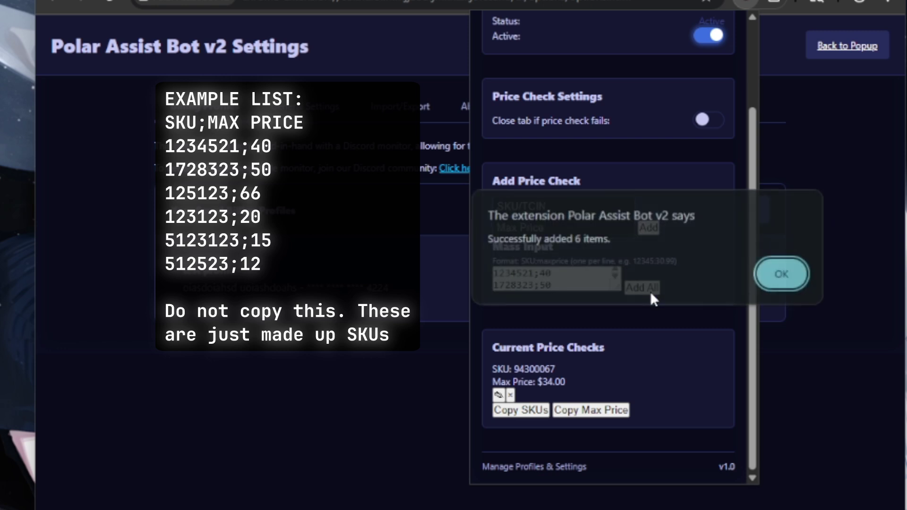
{"action": "left_click", "coordinate": [786, 288]}
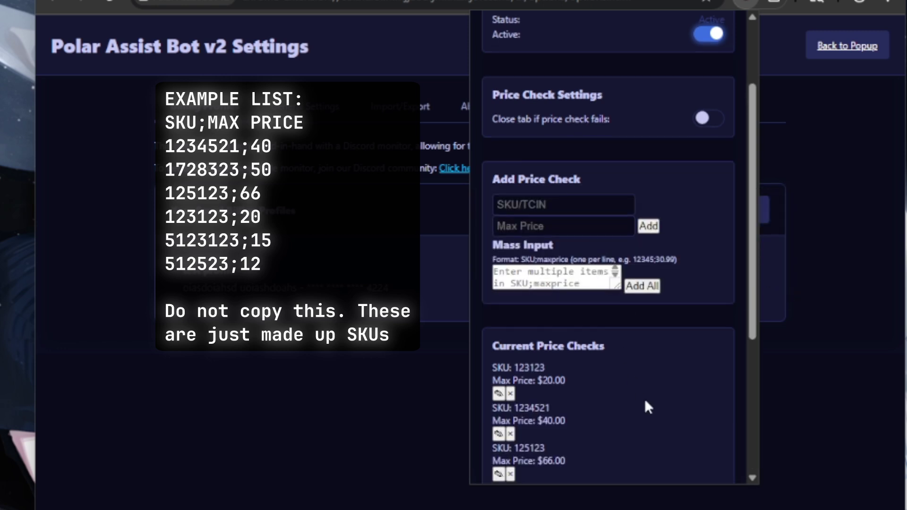
- Re-add the mass SKU list, check the seven listed price checks, and switch price checking on
{"action": "scroll", "coordinate": [646, 400], "scroll_direction": "down", "scroll_amount": 5}
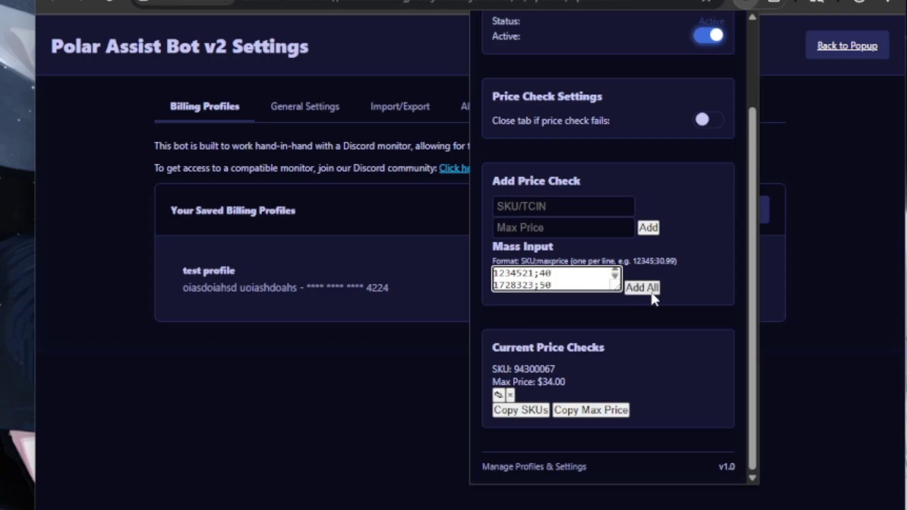
{"action": "left_click", "coordinate": [651, 291]}
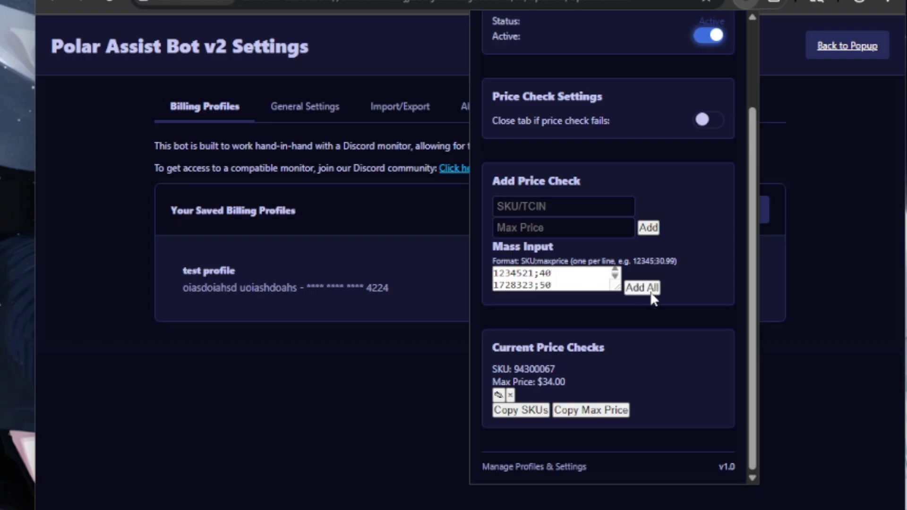
{"action": "left_click", "coordinate": [786, 284]}
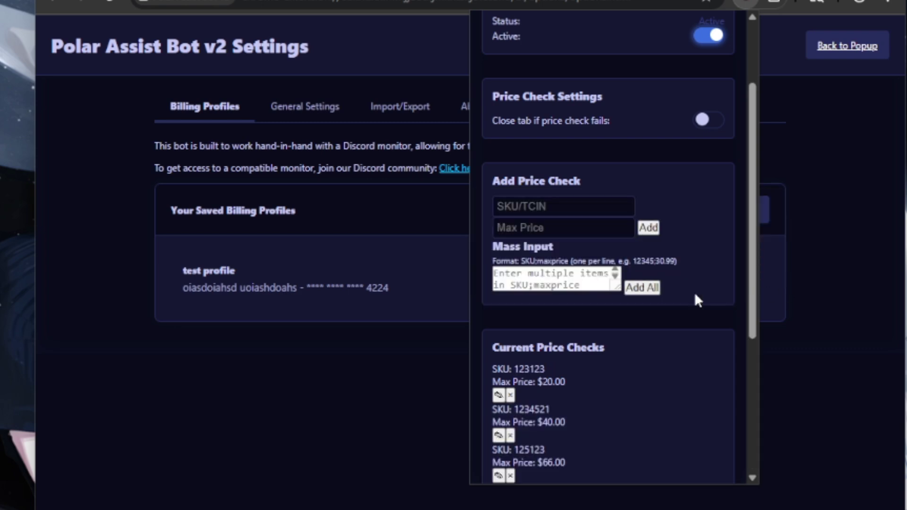
{"action": "scroll", "coordinate": [646, 399], "scroll_direction": "down", "scroll_amount": 2}
{"action": "scroll", "coordinate": [645, 399], "scroll_direction": "down", "scroll_amount": 3}
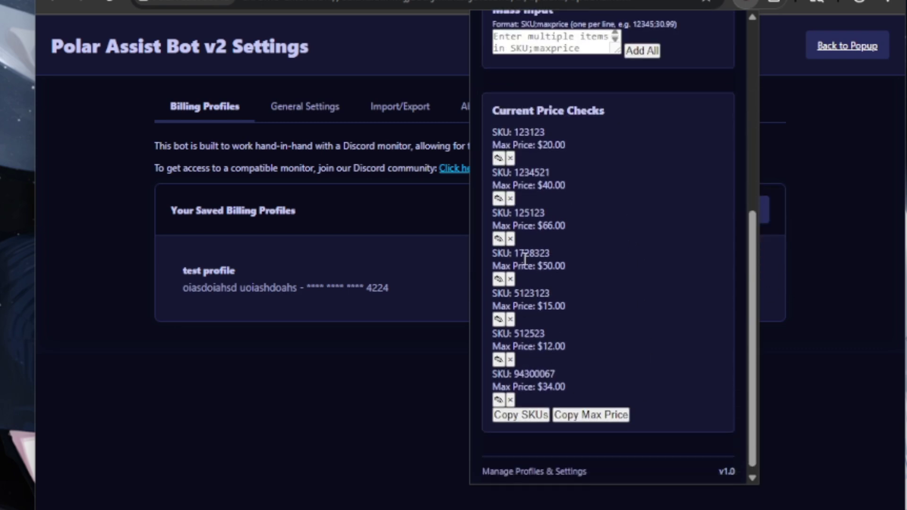
{"action": "scroll", "coordinate": [608, 277], "scroll_direction": "up", "scroll_amount": 7}
{"action": "left_click", "coordinate": [676, 279]}
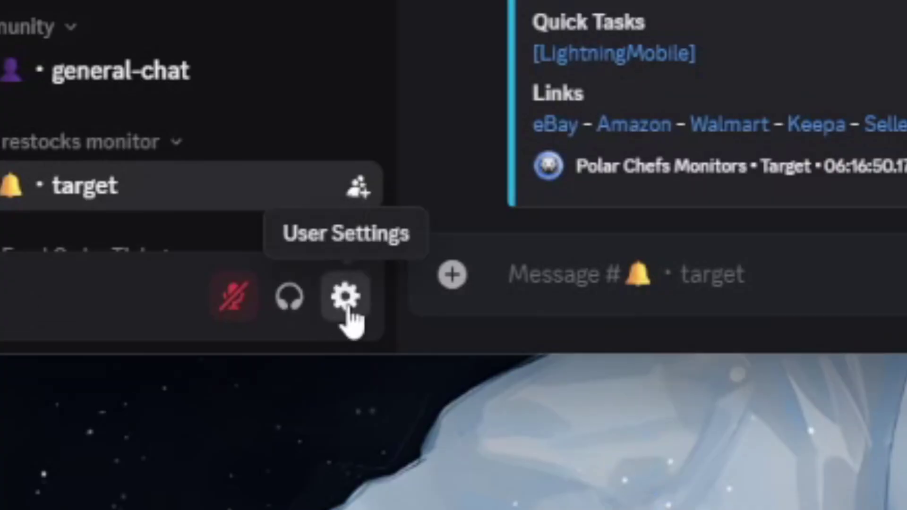
{"action": "left_click", "coordinate": [326, 386]}
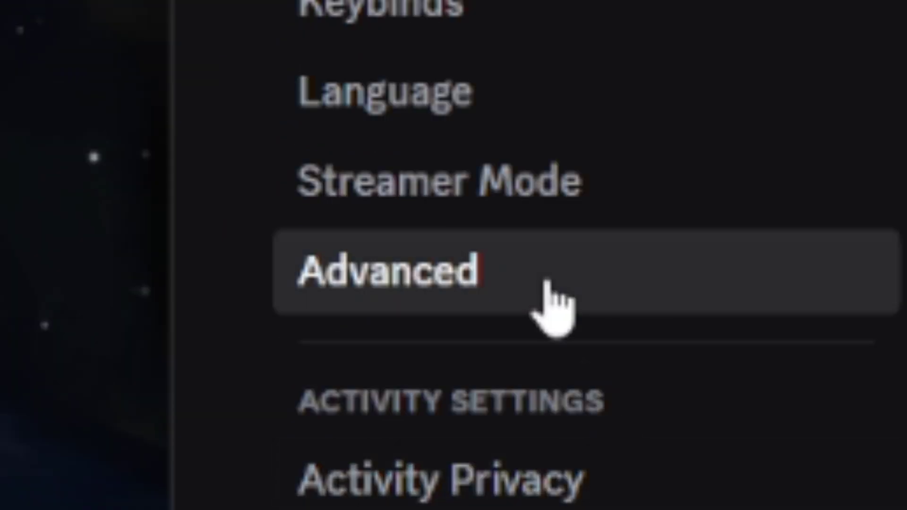
{"action": "left_click", "coordinate": [549, 304]}
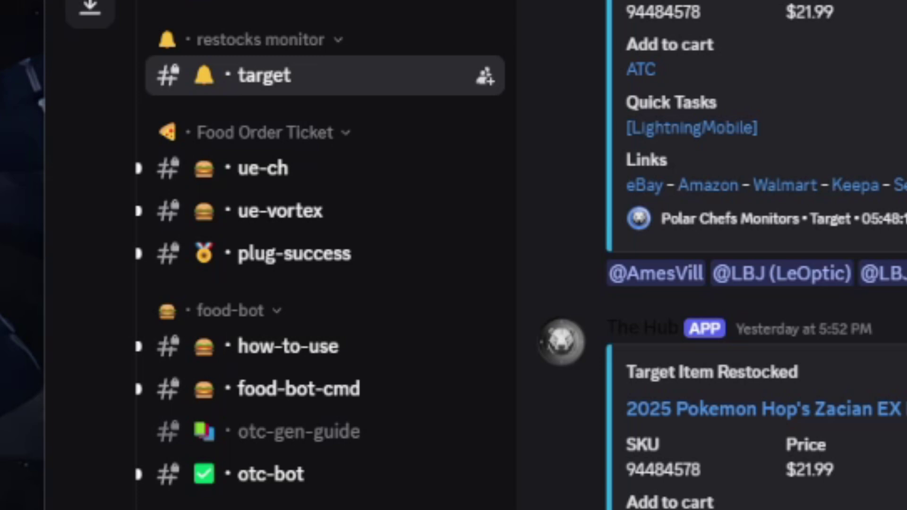
{"action": "right_click", "coordinate": [278, 91]}
- Copy the #target channel ID and add it to the Discord monitor's channel list
{"action": "left_click", "coordinate": [399, 432]}
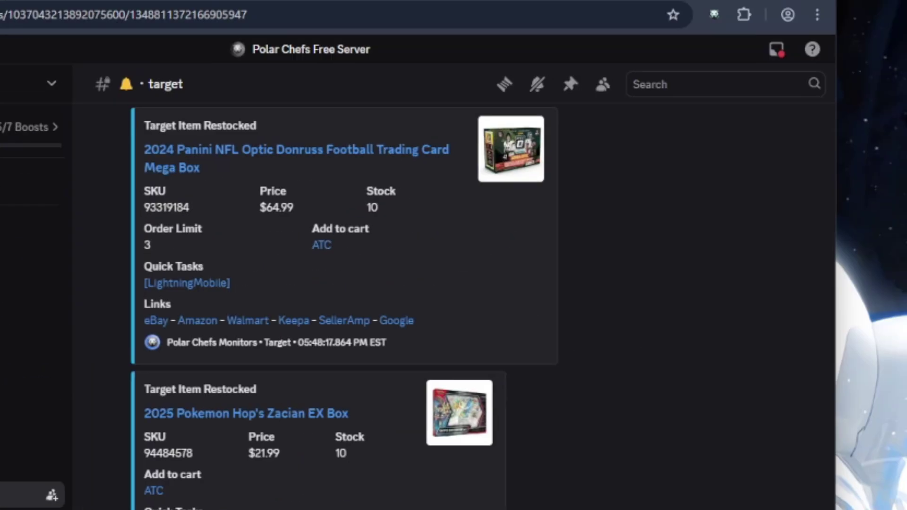
{"action": "left_click", "coordinate": [714, 15]}
{"action": "left_click", "coordinate": [687, 360]}
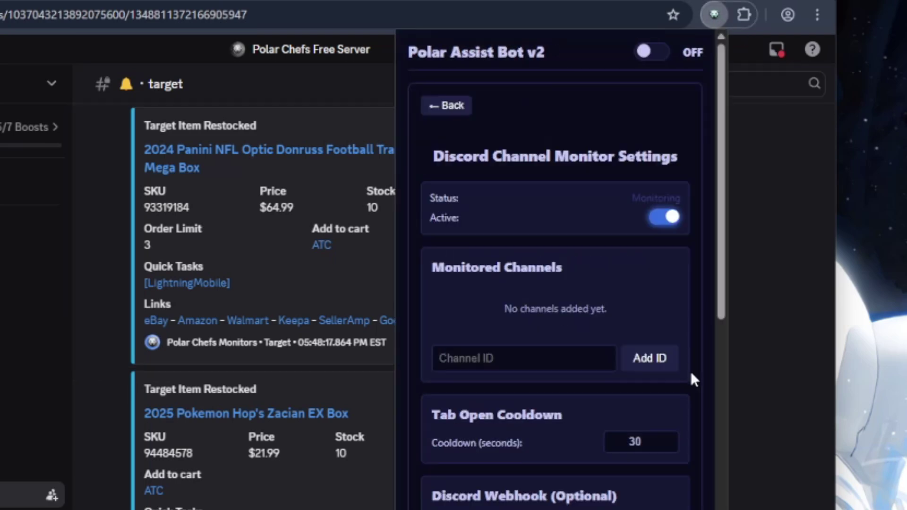
{"action": "left_click", "coordinate": [517, 352]}
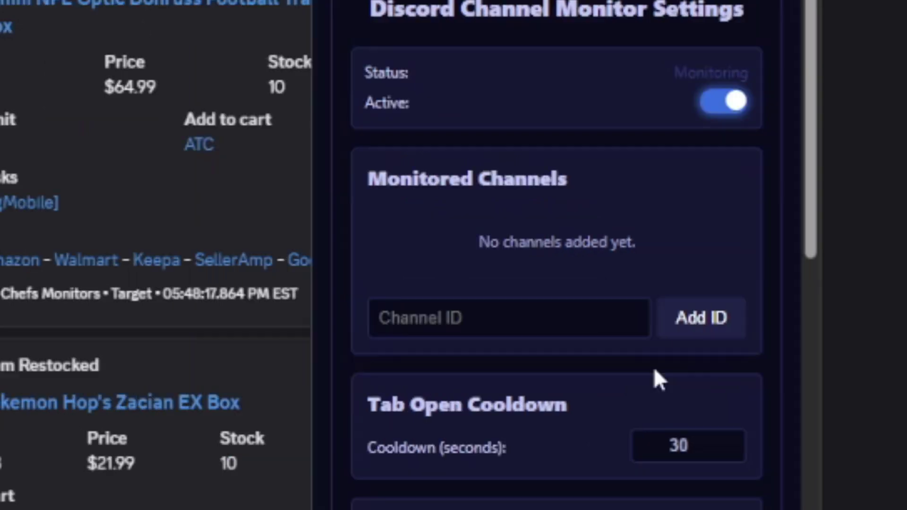
{"action": "left_click", "coordinate": [428, 305]}
{"action": "key", "text": "ctrl+v"}
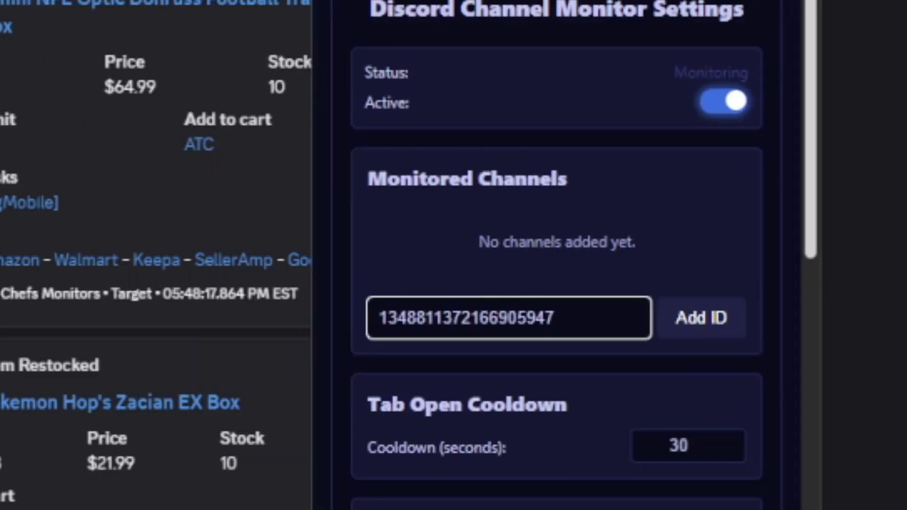
{"action": "left_click", "coordinate": [736, 326]}
- Give the newly added channel the nickname 'target monitor'
{"action": "type", "text": "target monitor"}
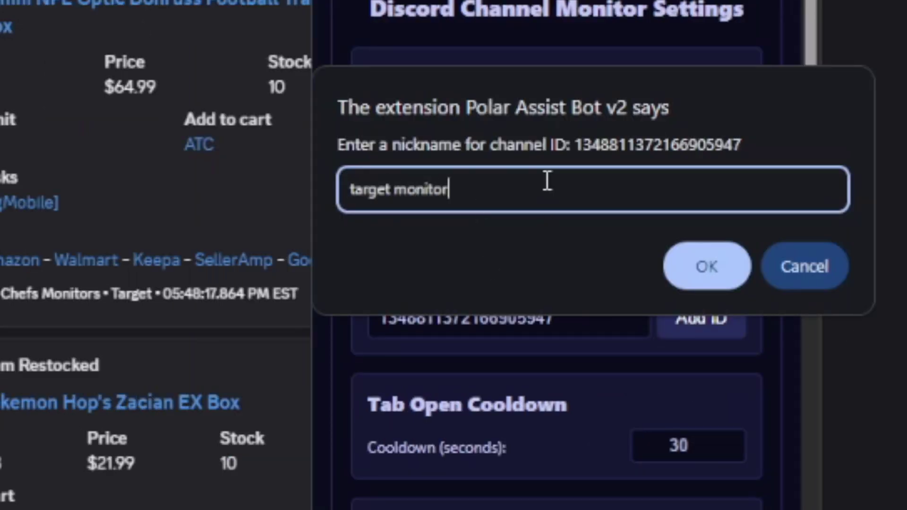
{"action": "key", "text": "Return"}
{"action": "left_click", "coordinate": [518, 308]}
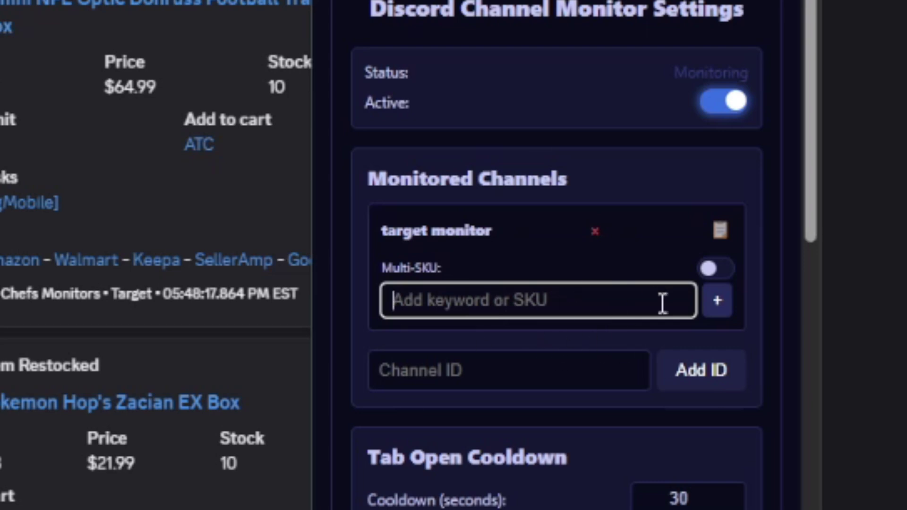
- Add keyword 'skuexample' to target monitor, enable Multi-SKU Mode, and paste in the SKU list
{"action": "type", "text": "skuexample"}
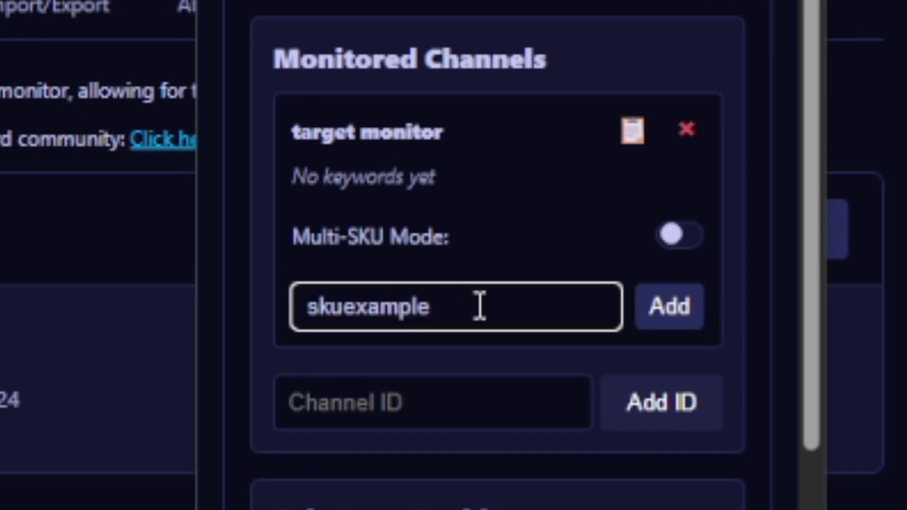
{"action": "key", "text": "Return"}
{"action": "left_click", "coordinate": [680, 246]}
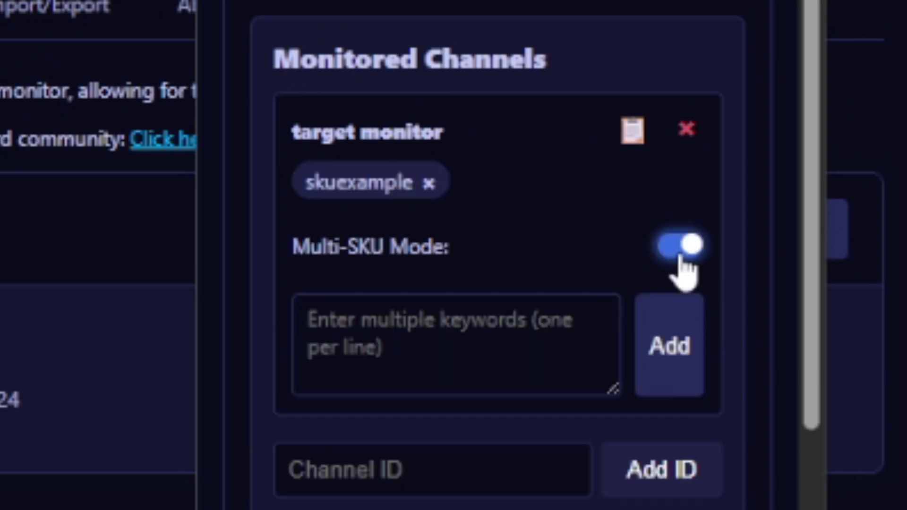
{"action": "left_click", "coordinate": [428, 359]}
{"action": "right_click", "coordinate": [424, 337]}
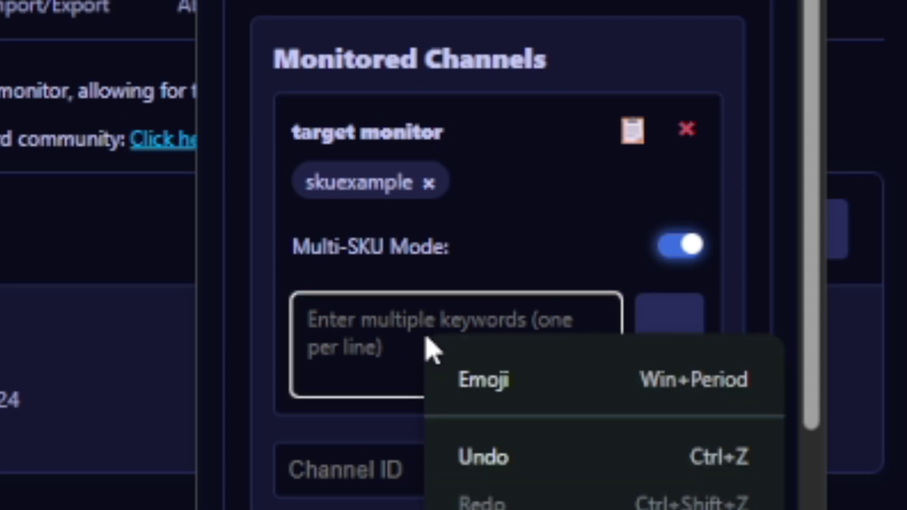
{"action": "left_click", "coordinate": [524, 508]}
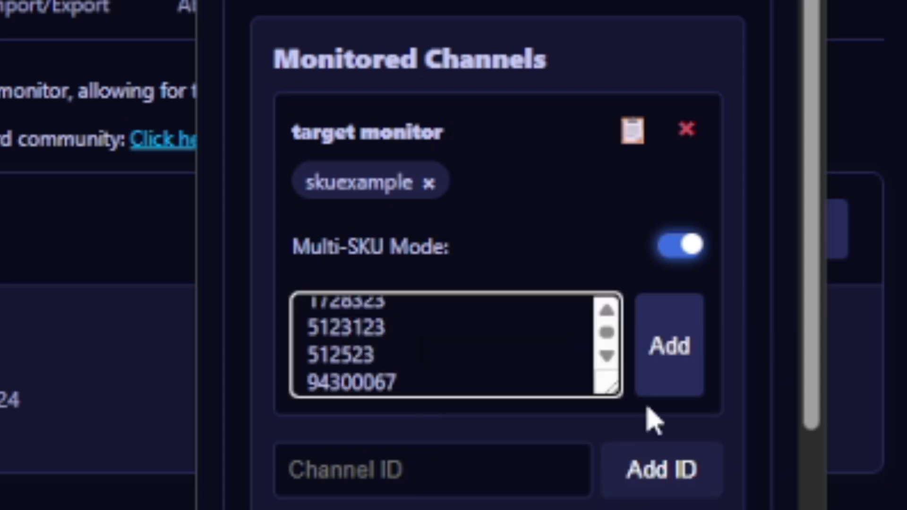
{"action": "left_click", "coordinate": [666, 364]}
{"action": "scroll", "coordinate": [496, 256], "scroll_direction": "down", "scroll_amount": 10}
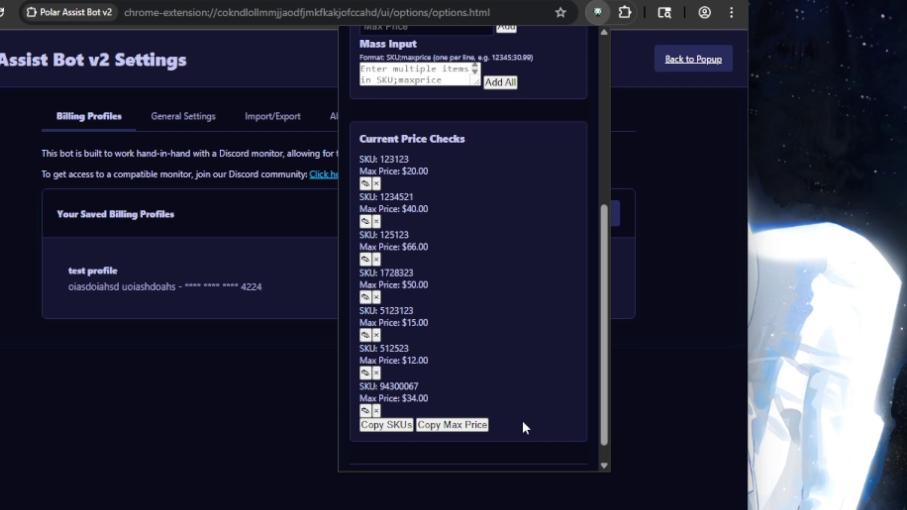
- Copy all price-check SKUs to the clipboard and return to the main view
{"action": "left_click", "coordinate": [397, 425]}
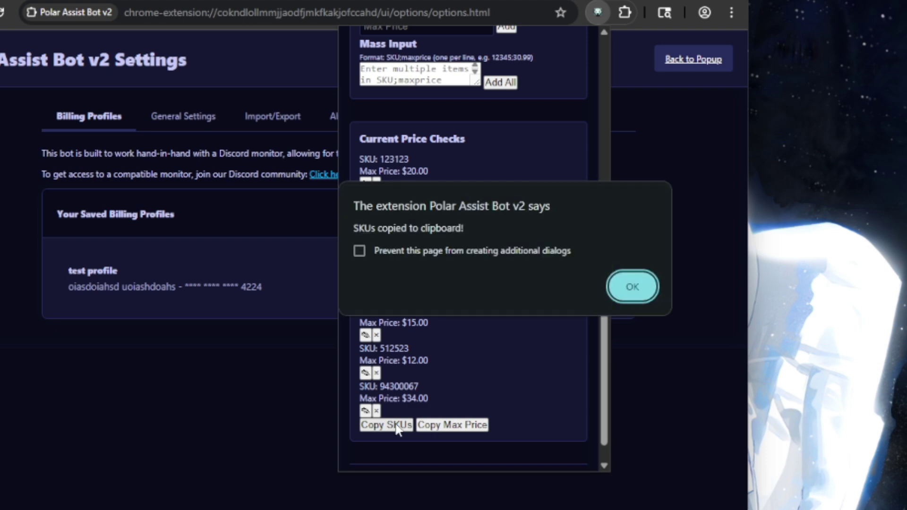
{"action": "left_click", "coordinate": [631, 287]}
{"action": "scroll", "coordinate": [523, 297], "scroll_direction": "up", "scroll_amount": 7}
{"action": "left_click", "coordinate": [376, 85]}
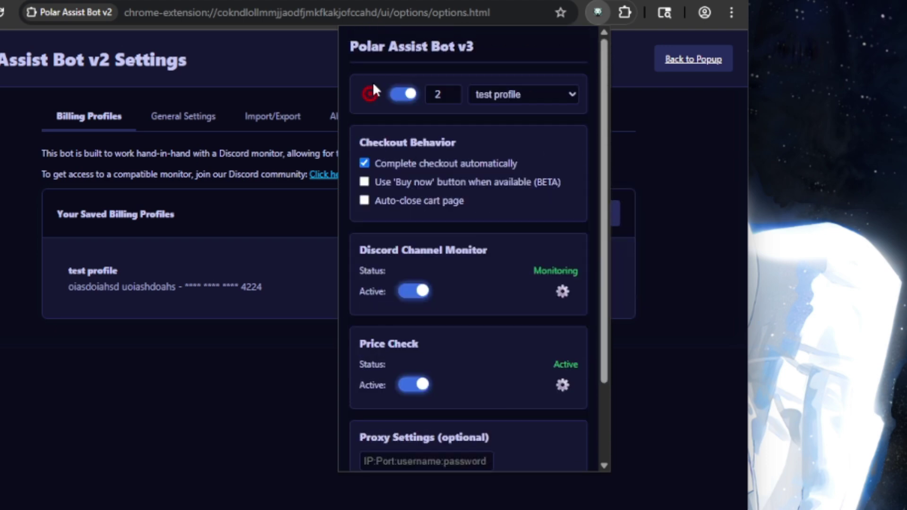
- Turn on Multi-SKU Mode for target monitor and add the pasted SKUs as keywords
{"action": "left_click", "coordinate": [563, 292]}
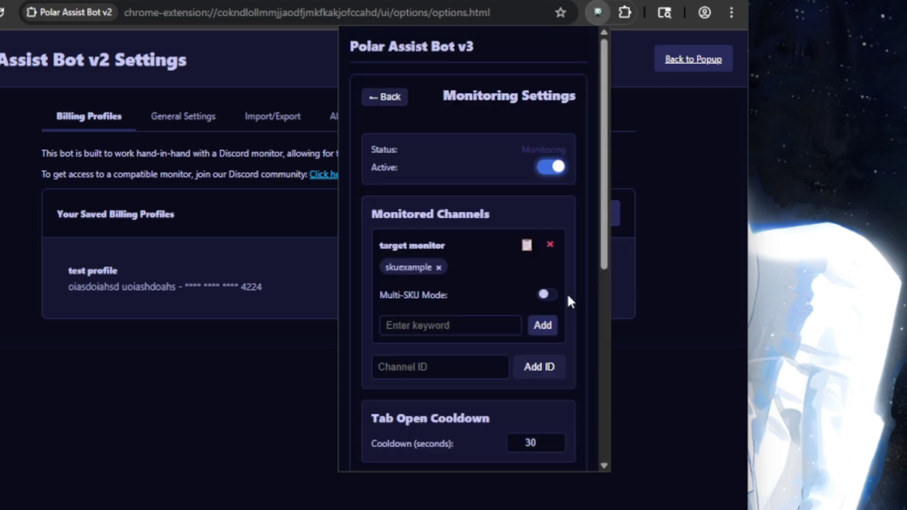
{"action": "scroll", "coordinate": [478, 291], "scroll_direction": "down", "scroll_amount": 2}
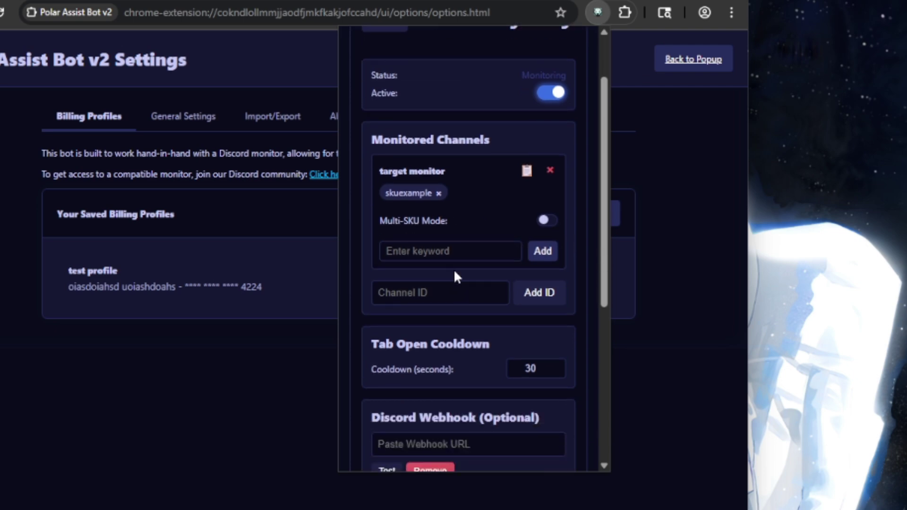
{"action": "left_click", "coordinate": [548, 221]}
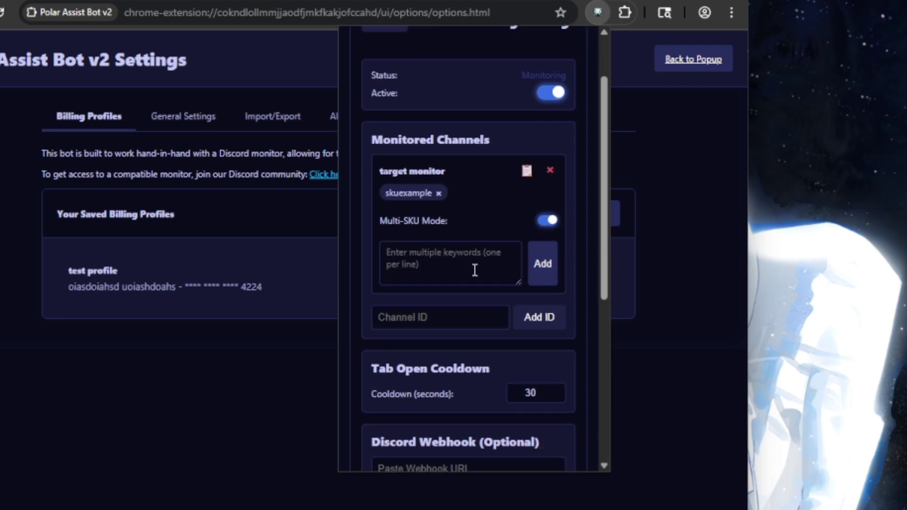
{"action": "left_click", "coordinate": [438, 270]}
{"action": "right_click", "coordinate": [436, 258]}
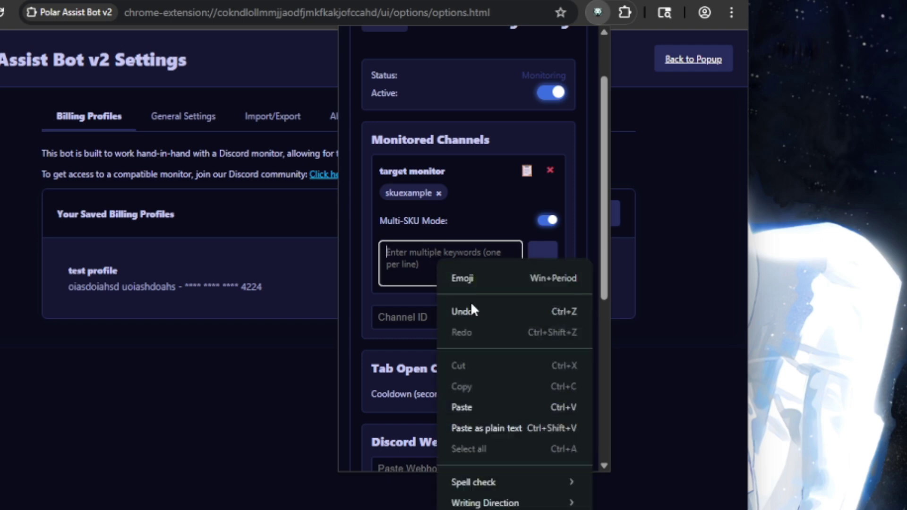
{"action": "left_click", "coordinate": [481, 406]}
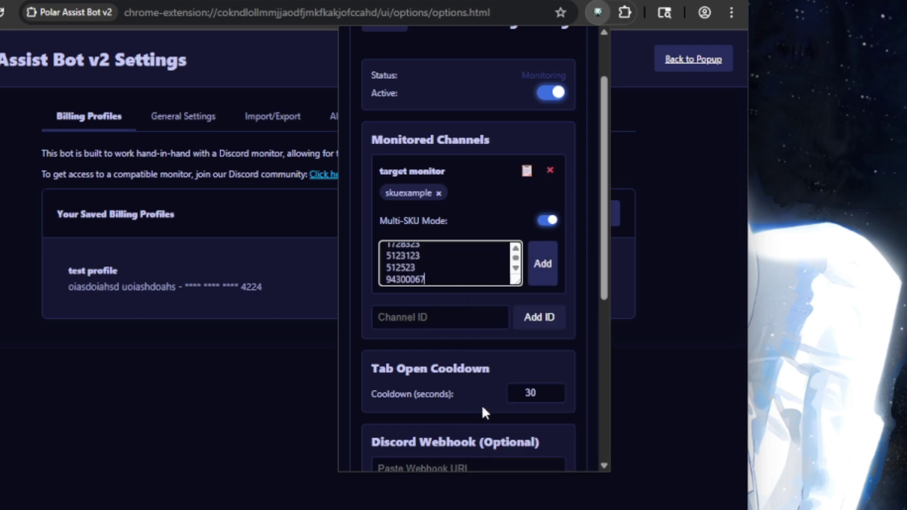
{"action": "left_click", "coordinate": [542, 265]}
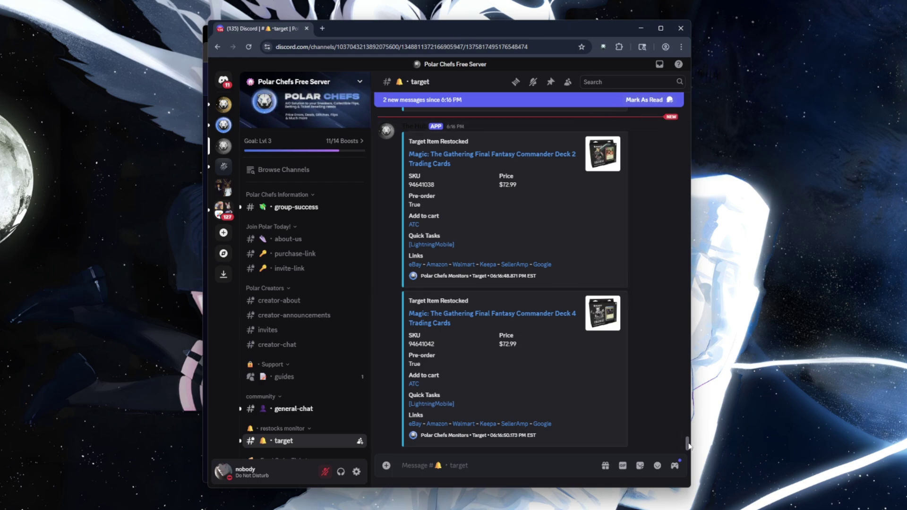
{"action": "scroll", "coordinate": [688, 443], "scroll_direction": "up", "scroll_amount": 1}
{"action": "left_click_drag", "start_coordinate": [688, 444], "coordinate": [694, 423]}
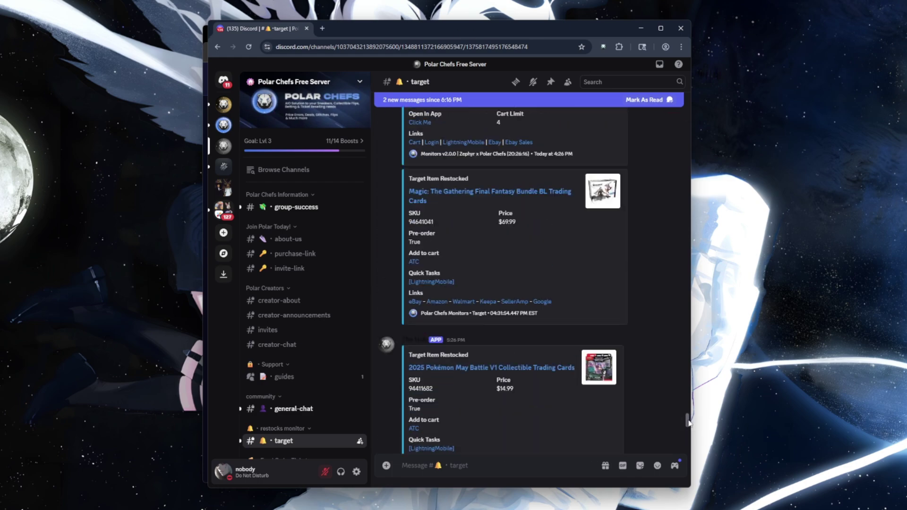
{"action": "left_click_drag", "start_coordinate": [689, 422], "coordinate": [702, 451]}
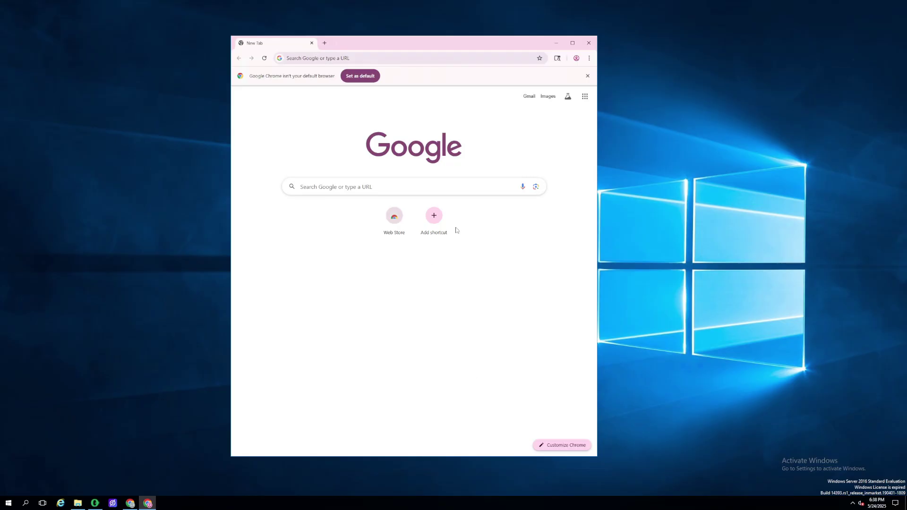
- Add a new Chrome profile called 'bot', continuing without a Google account
{"action": "left_click", "coordinate": [576, 59]}
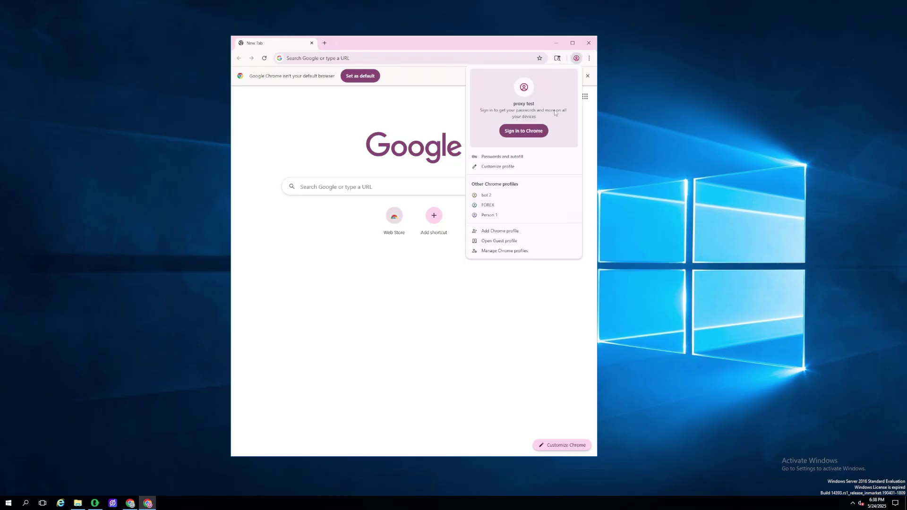
{"action": "left_click", "coordinate": [501, 231]}
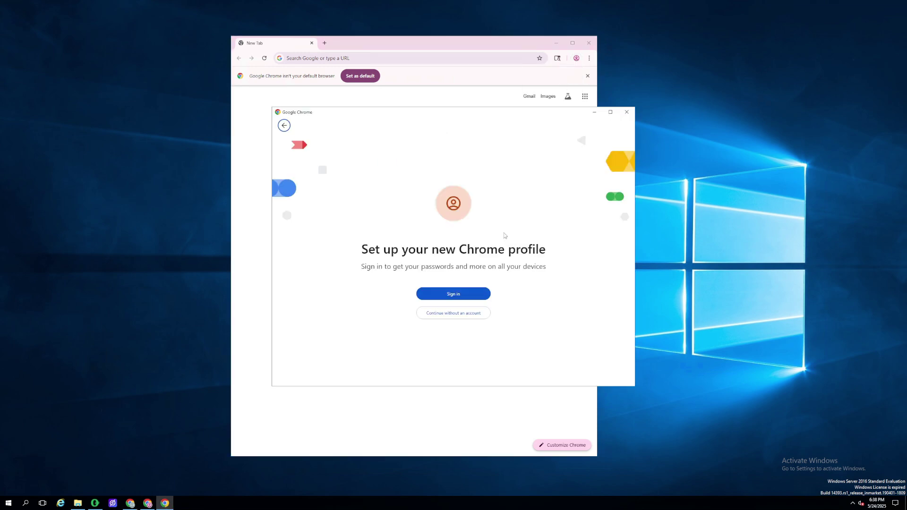
{"action": "left_click", "coordinate": [454, 314]}
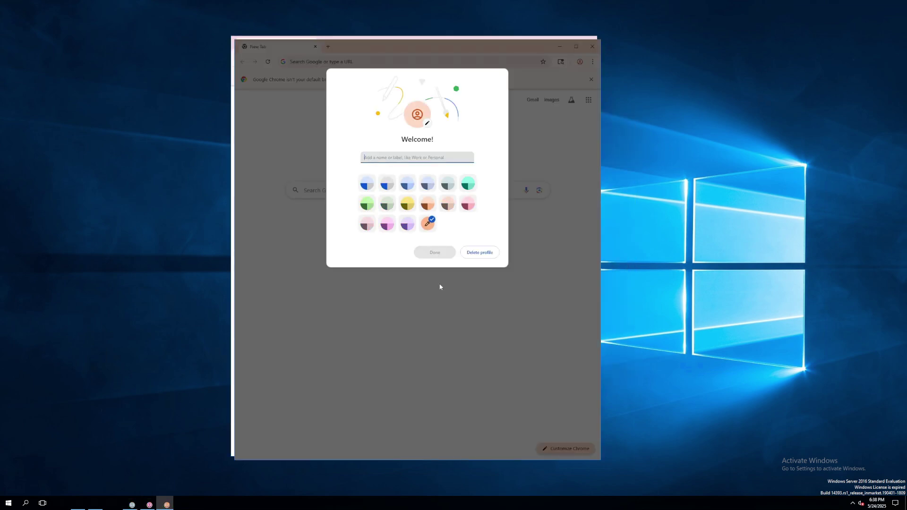
{"action": "type", "text": "bot 3"}
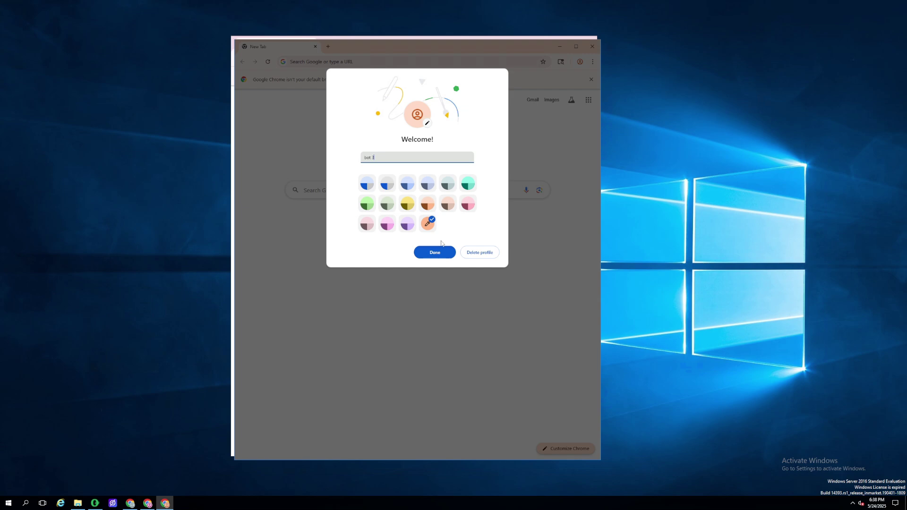
{"action": "left_click", "coordinate": [440, 253]}
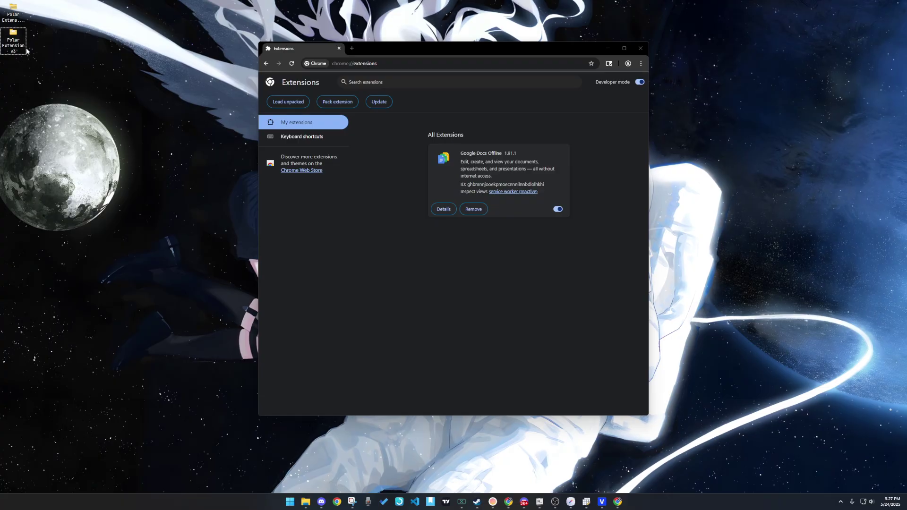
- Load the Polar Extension v3 folder into Chrome, confirm it's listed, and select the proxy line
{"action": "left_click_drag", "start_coordinate": [13, 40], "coordinate": [461, 242]}
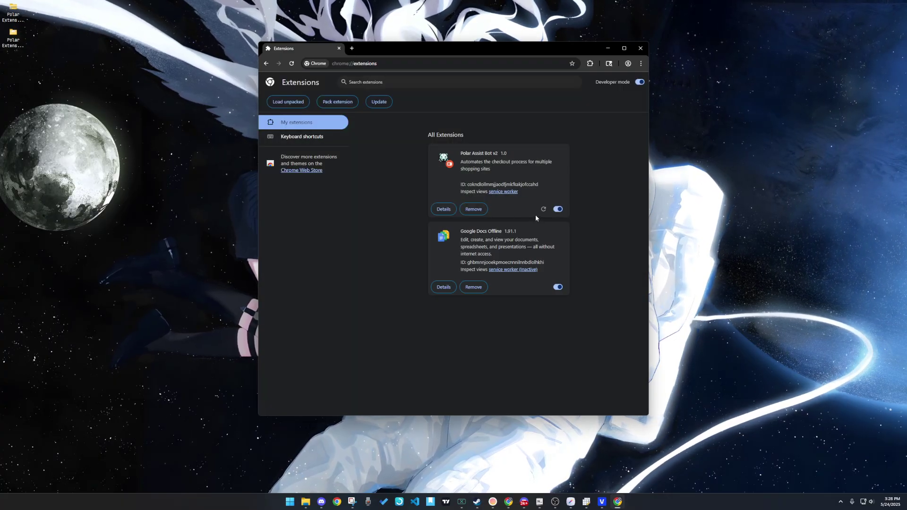
{"action": "left_click", "coordinate": [591, 64]}
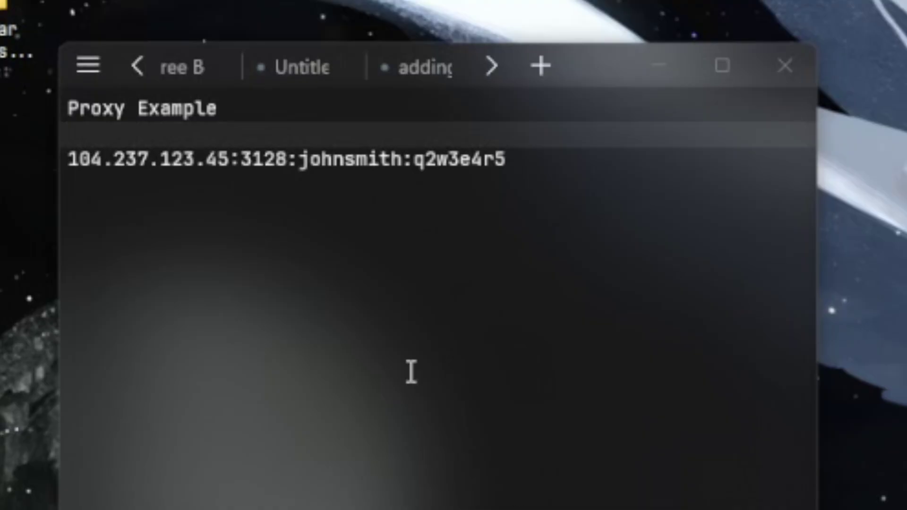
{"action": "left_click_drag", "start_coordinate": [610, 183], "coordinate": [71, 156]}
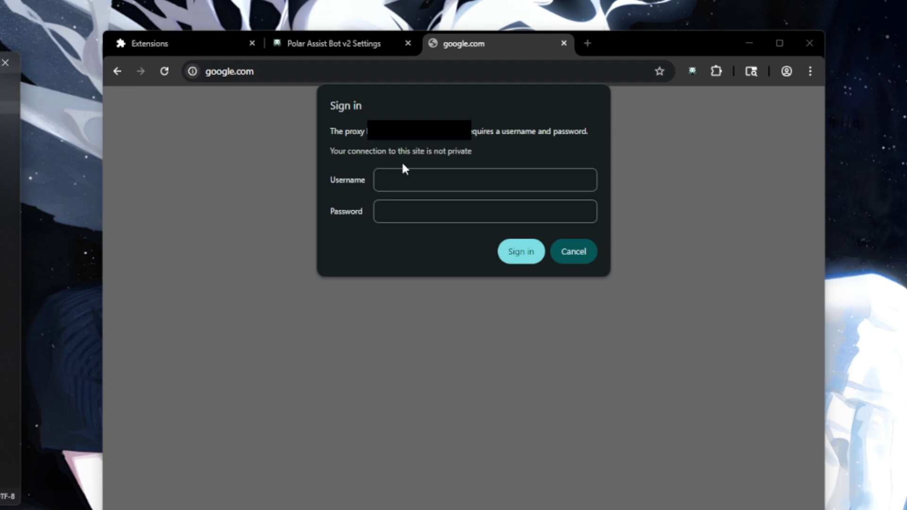
- Paste the proxy line into Username and delete its IP:port prefix
{"action": "left_click", "coordinate": [416, 180]}
{"action": "key", "text": "ctrl+v"}
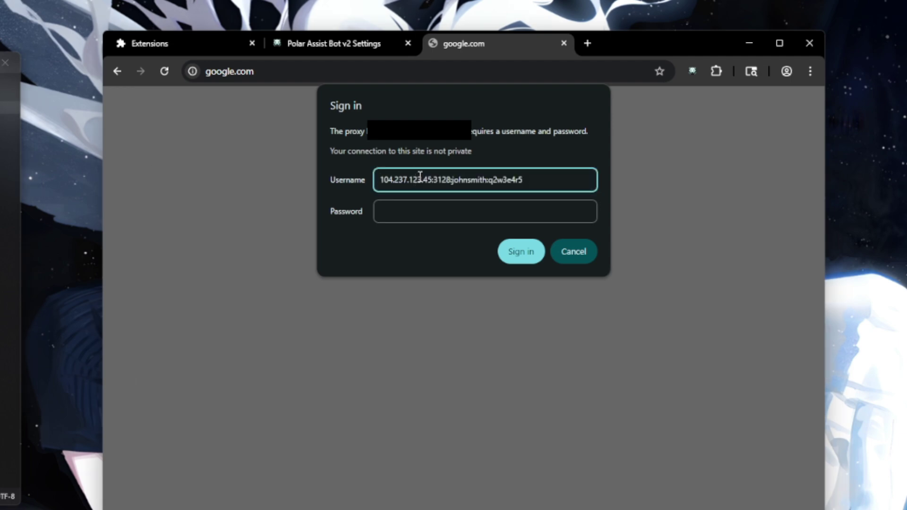
{"action": "left_click_drag", "start_coordinate": [453, 185], "coordinate": [332, 183]}
{"action": "key", "text": "BackSpace"}
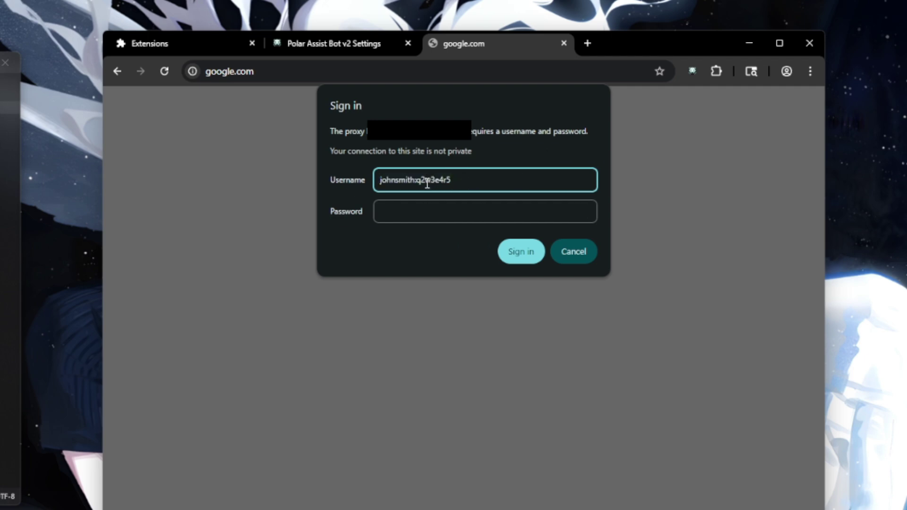
- Move the password into the Password field and remove the username's trailing colon
{"action": "left_click_drag", "start_coordinate": [417, 180], "coordinate": [518, 186]}
{"action": "key", "text": "ctrl+x"}
{"action": "left_click", "coordinate": [490, 213]}
{"action": "key", "text": "ctrl+v"}
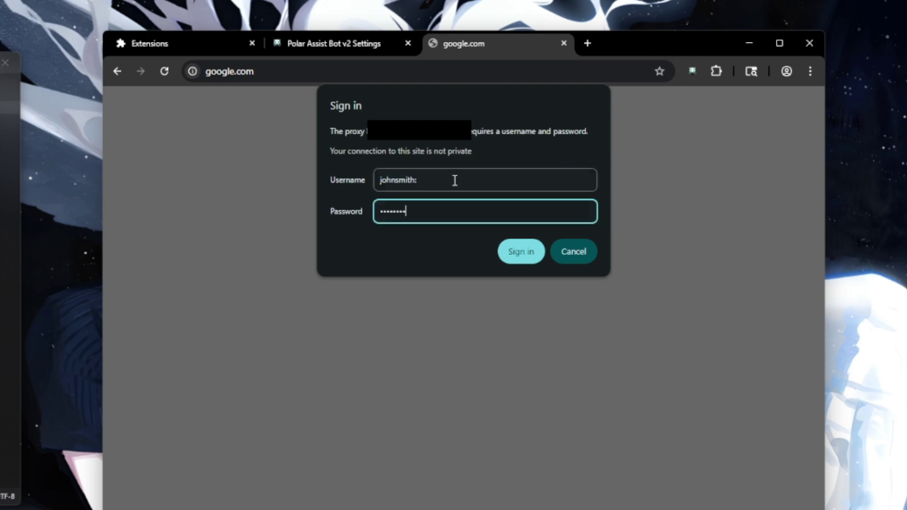
{"action": "left_click", "coordinate": [454, 180]}
{"action": "key", "text": "BackSpace"}
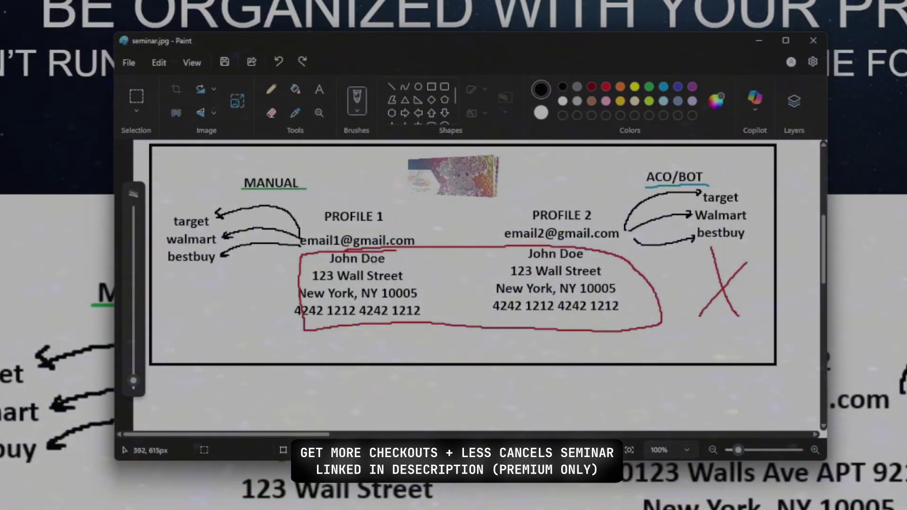
- Tick MANUAL and TASK 1 - PROFILE 1, and put an X by ACO/BOT
{"action": "left_click_drag", "start_coordinate": [233, 151], "coordinate": [300, 243]}
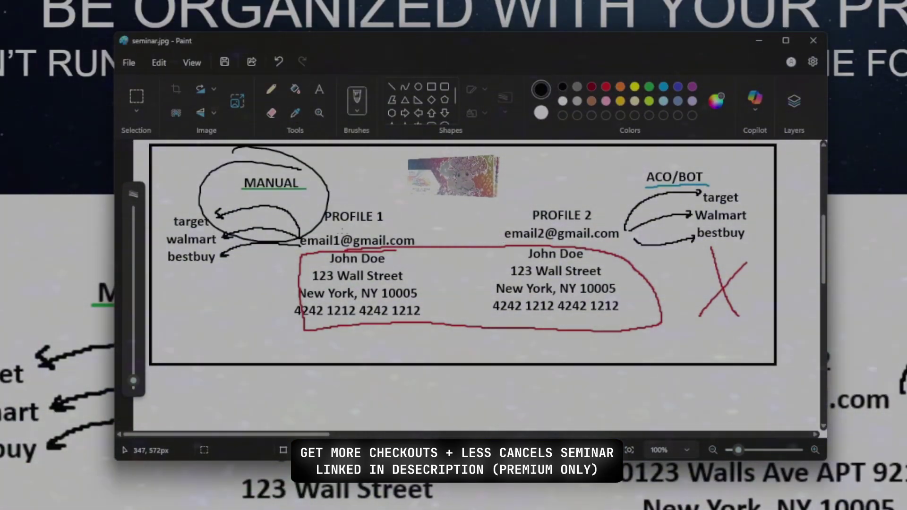
{"action": "key", "text": "ctrl+z"}
{"action": "mouse_move", "coordinate": [236, 182]}
{"action": "left_mouse_down"}
{"action": "mouse_move", "coordinate": [302, 170]}
{"action": "mouse_move", "coordinate": [334, 152]}
{"action": "left_mouse_up"}
{"action": "key", "text": "ctrl+z"}
{"action": "left_click_drag", "start_coordinate": [590, 168], "coordinate": [625, 203]}
{"action": "left_click_drag", "start_coordinate": [616, 171], "coordinate": [595, 192]}
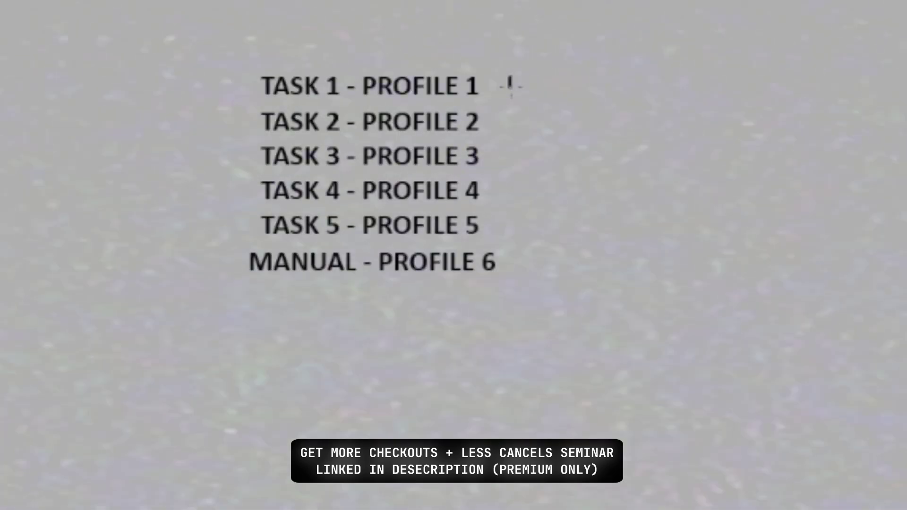
{"action": "left_click_drag", "start_coordinate": [509, 78], "coordinate": [530, 67]}
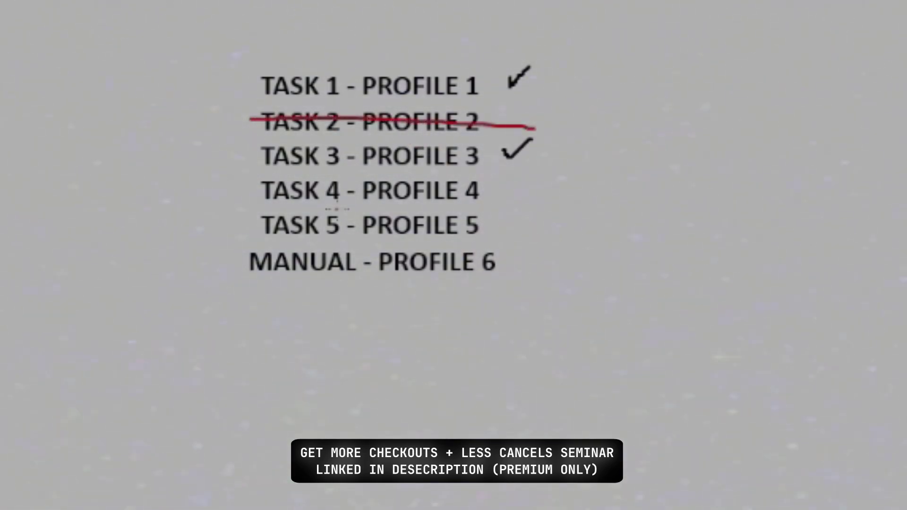
- Strike through TASK 4 and TASK 5, mark MANUAL - PROFILE 6, then undo the annotations
{"action": "left_click_drag", "start_coordinate": [262, 195], "coordinate": [522, 198]}
{"action": "left_click_drag", "start_coordinate": [224, 186], "coordinate": [544, 199]}
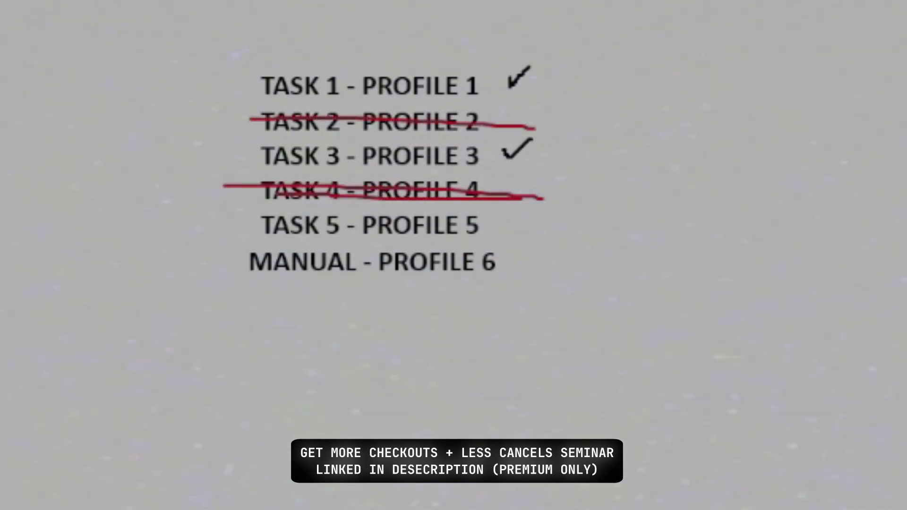
{"action": "mouse_move", "coordinate": [528, 253]}
{"action": "left_mouse_down"}
{"action": "mouse_move", "coordinate": [531, 271]}
{"action": "mouse_move", "coordinate": [562, 235]}
{"action": "left_mouse_up"}
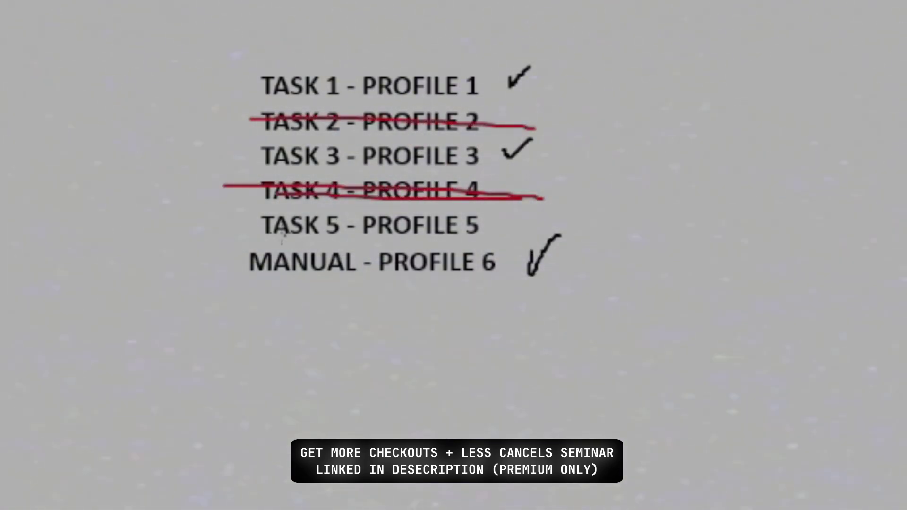
{"action": "mouse_move", "coordinate": [282, 232]}
{"action": "left_mouse_down"}
{"action": "mouse_move", "coordinate": [550, 233]}
{"action": "mouse_move", "coordinate": [615, 313]}
{"action": "left_mouse_up"}
{"action": "left_click_drag", "start_coordinate": [471, 273], "coordinate": [600, 234]}
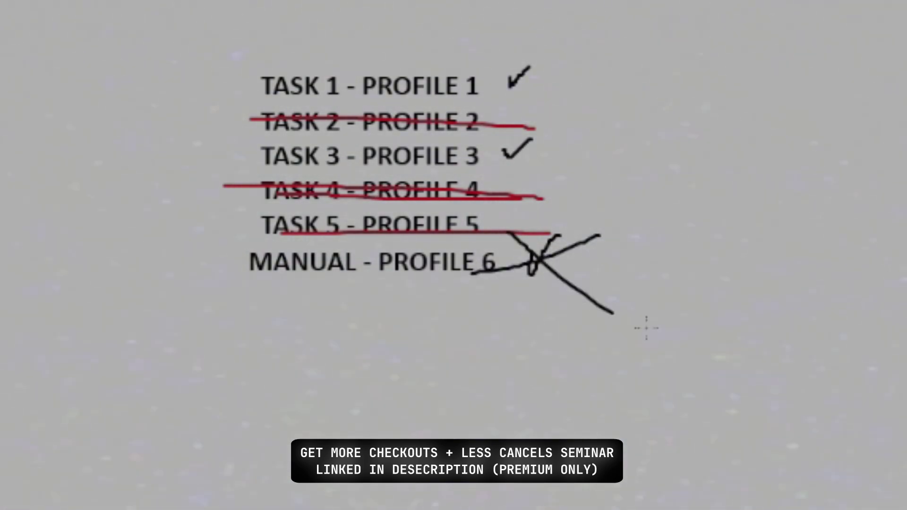
{"action": "left_click_drag", "start_coordinate": [646, 328], "coordinate": [657, 328]}
{"action": "mouse_move", "coordinate": [520, 33]}
{"action": "left_mouse_down"}
{"action": "mouse_move", "coordinate": [553, 106]}
{"action": "mouse_move", "coordinate": [520, 32]}
{"action": "left_mouse_up"}
{"action": "mouse_move", "coordinate": [518, 113]}
{"action": "left_mouse_down"}
{"action": "mouse_move", "coordinate": [487, 116]}
{"action": "mouse_move", "coordinate": [528, 127]}
{"action": "left_mouse_up"}
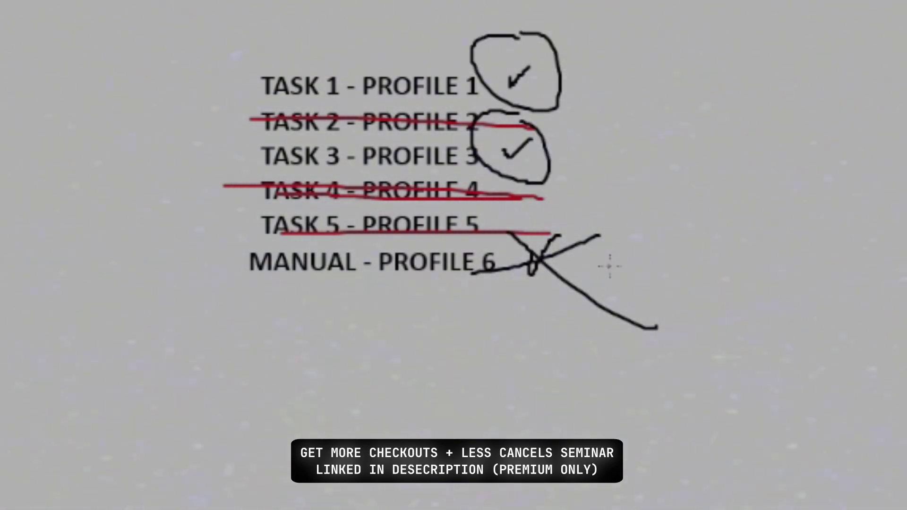
{"action": "key", "text": "ctrl+z"}
{"action": "key", "text": "ctrl+z"}
{"action": "key", "text": "ctrl+z"}
{"action": "key", "text": "ctrl+z"}
{"action": "key", "text": "ctrl+z"}
{"action": "key", "text": "ctrl+z"}
{"action": "key", "text": "ctrl+z"}
{"action": "key", "text": "ctrl+z"}
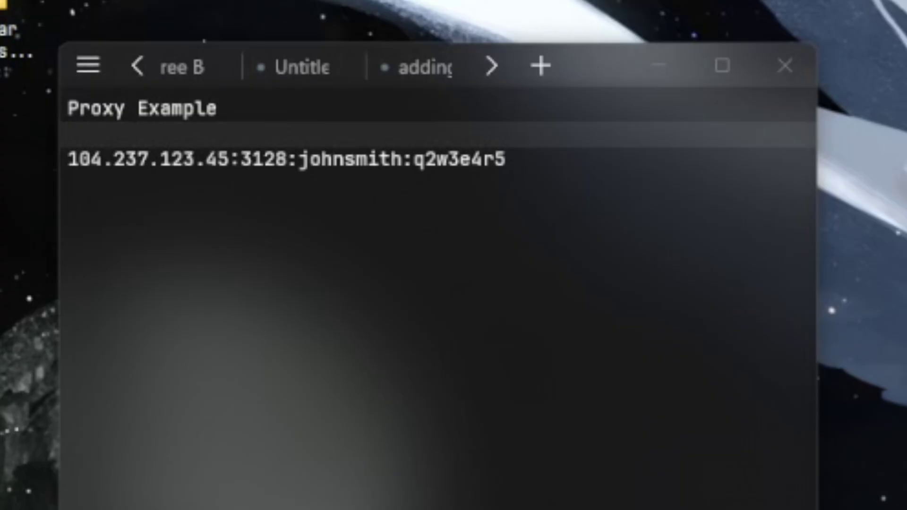
- Copy the proxy line from the text editor and paste it into the Proxy Settings field
{"action": "left_click_drag", "start_coordinate": [522, 170], "coordinate": [62, 159]}
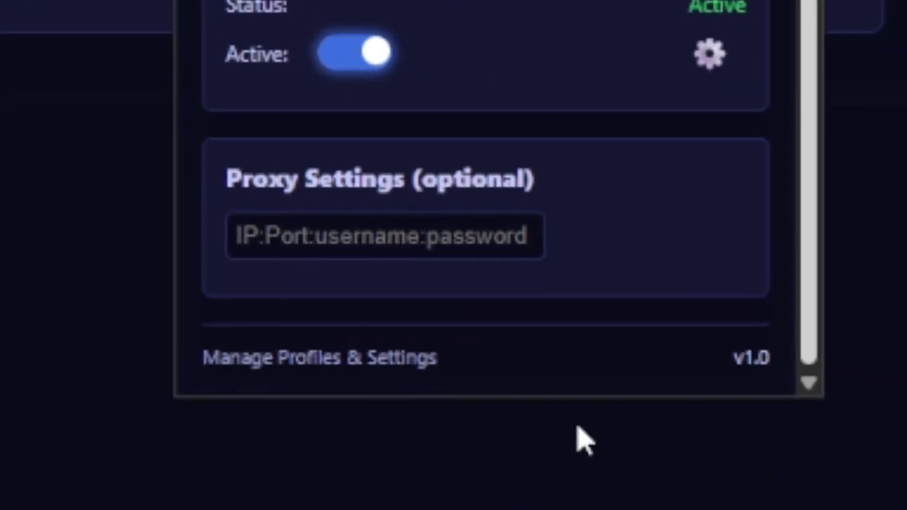
{"action": "left_click", "coordinate": [338, 244]}
{"action": "key", "text": "ctrl+v"}
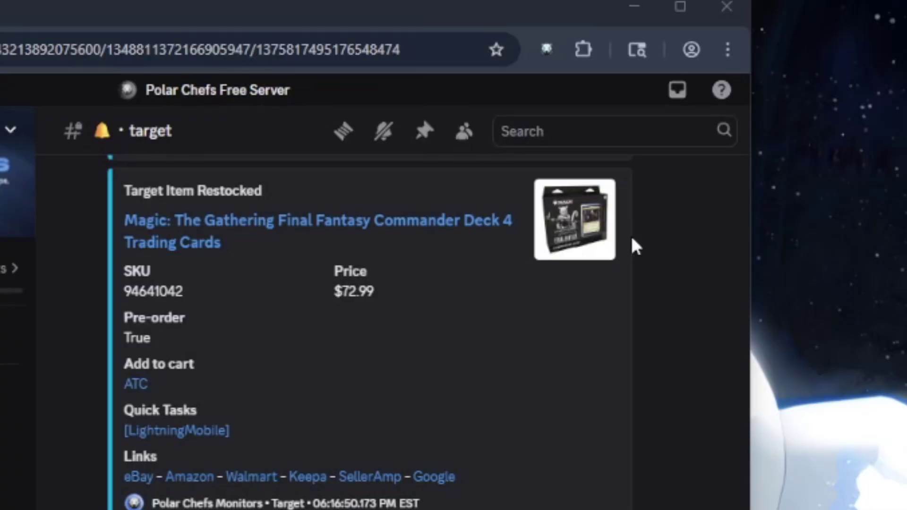
- Set the checkout quantity to 2 after trying 3 and 1, leaving Buy now off
{"action": "left_click", "coordinate": [541, 59]}
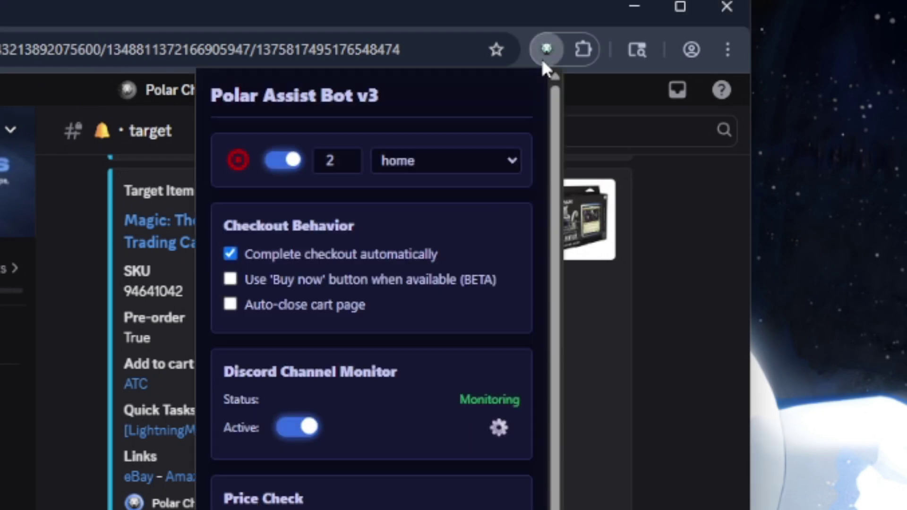
{"action": "left_click", "coordinate": [331, 161]}
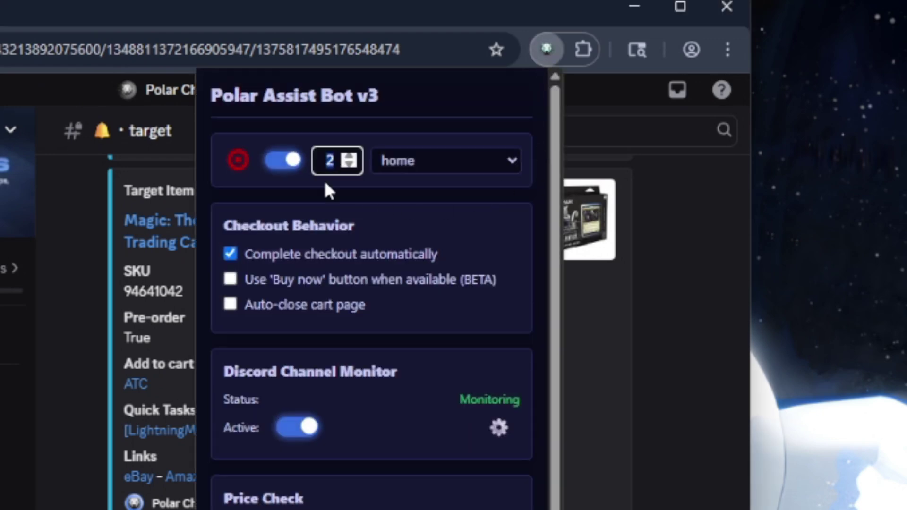
{"action": "key", "text": "Up"}
{"action": "double_click", "coordinate": [331, 165]}
{"action": "type", "text": "1"}
{"action": "left_click", "coordinate": [389, 211]}
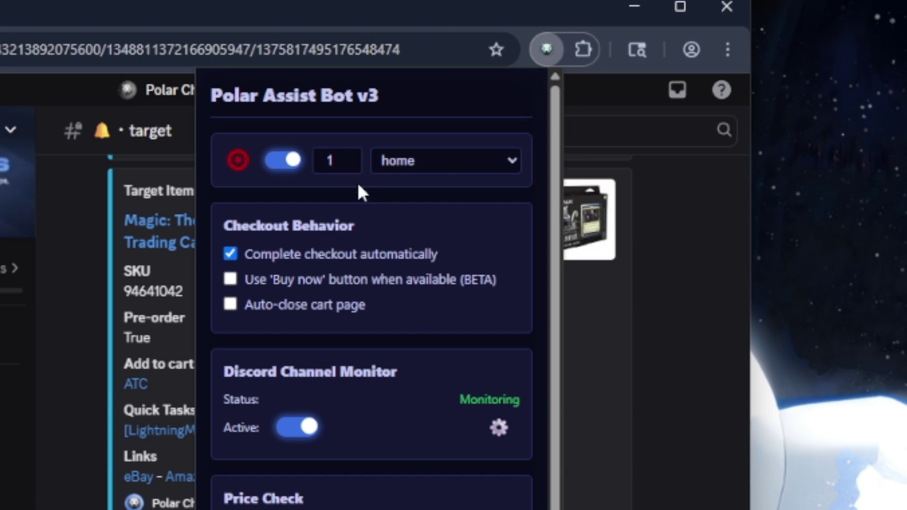
{"action": "left_click", "coordinate": [352, 156]}
{"action": "left_click", "coordinate": [291, 282]}
{"action": "left_click", "coordinate": [293, 283]}
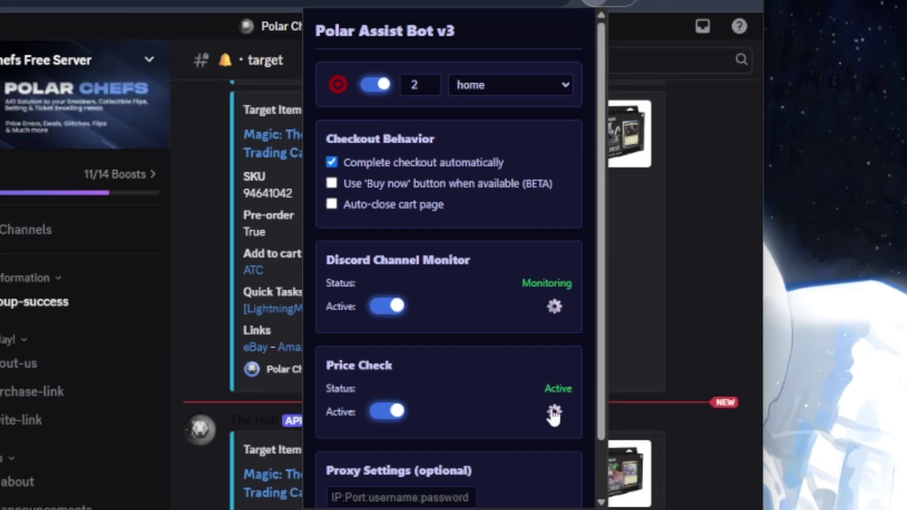
- View the Price Check settings, go back, and scroll the main settings view
{"action": "left_click", "coordinate": [554, 412]}
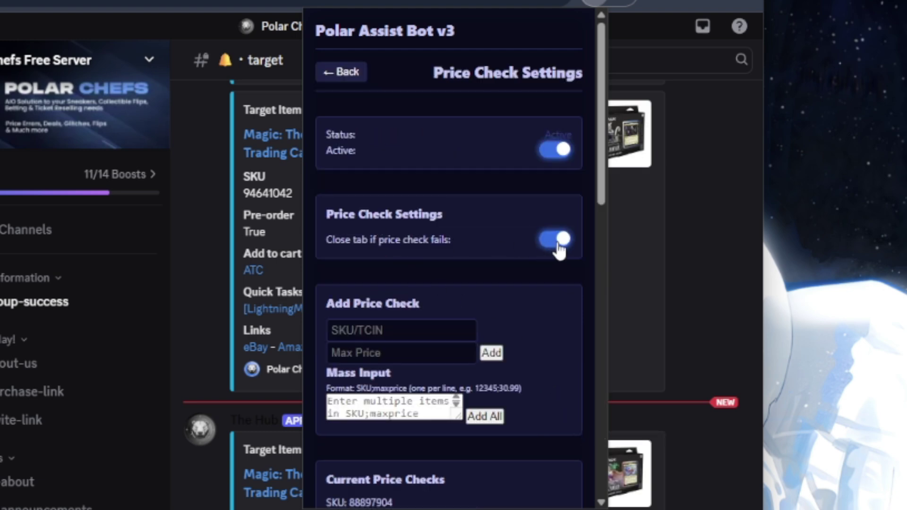
{"action": "left_click", "coordinate": [343, 72]}
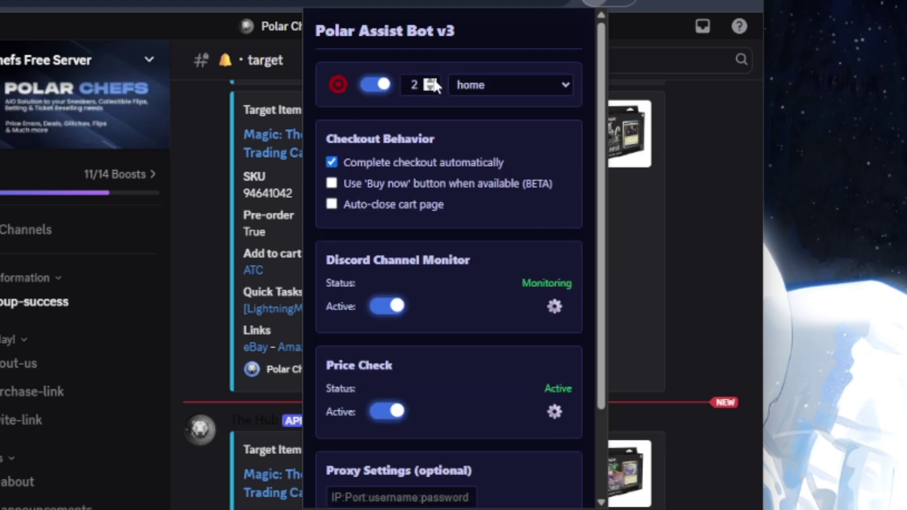
{"action": "left_click_drag", "start_coordinate": [597, 317], "coordinate": [600, 275]}
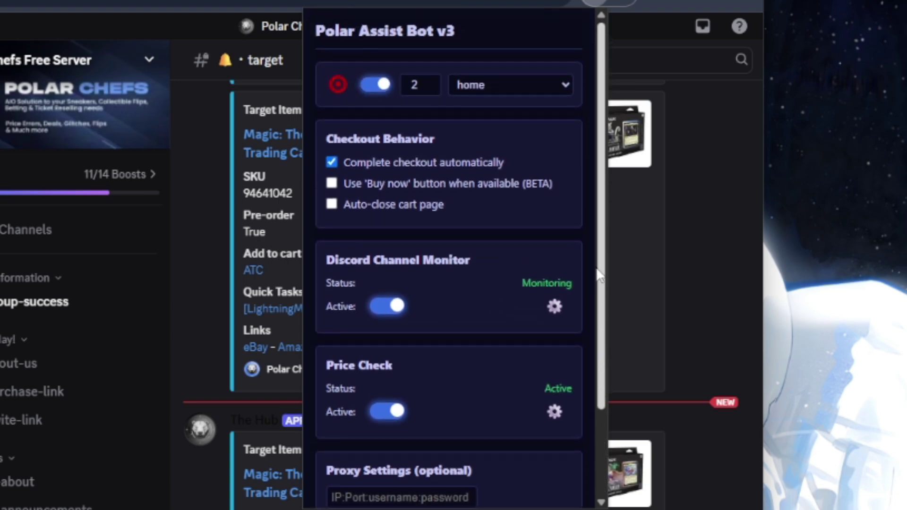